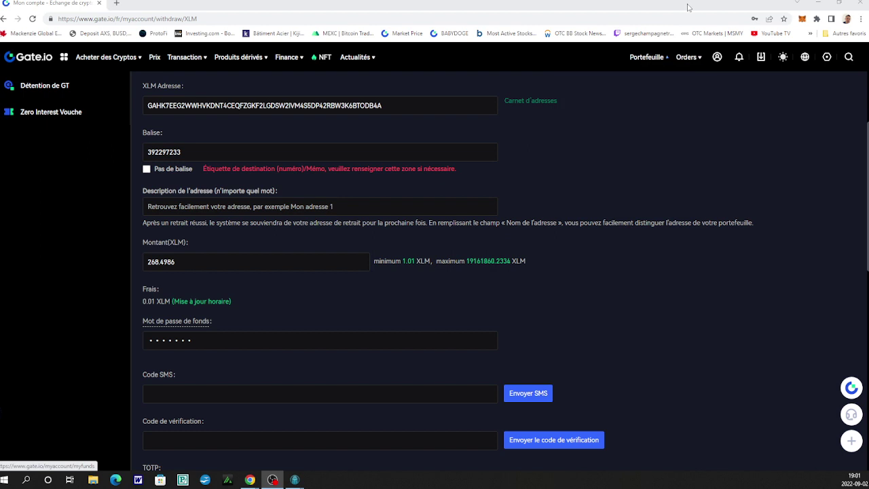
# Open Gate.io's Compte comptant, showing XLM, LUFFY and USD balances totalling 28.18 EUR
pyautogui.moveTo(655, 60)
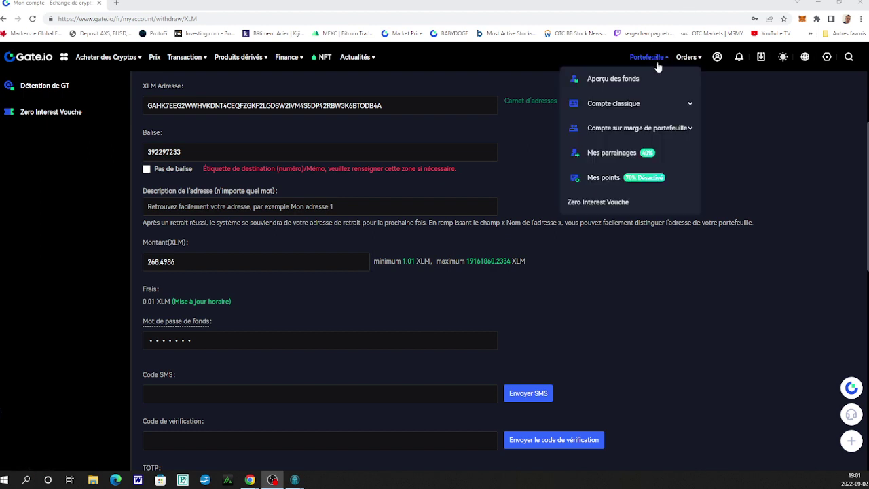
pyautogui.click(607, 105)
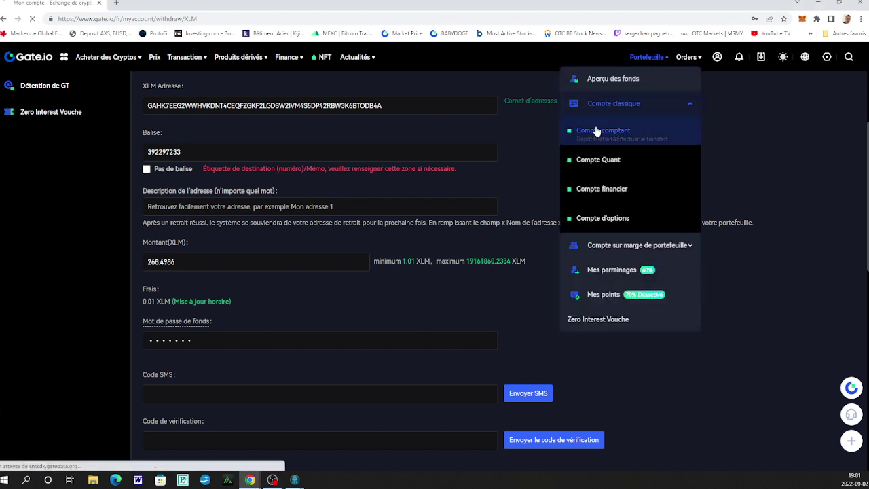
pyautogui.click(596, 131)
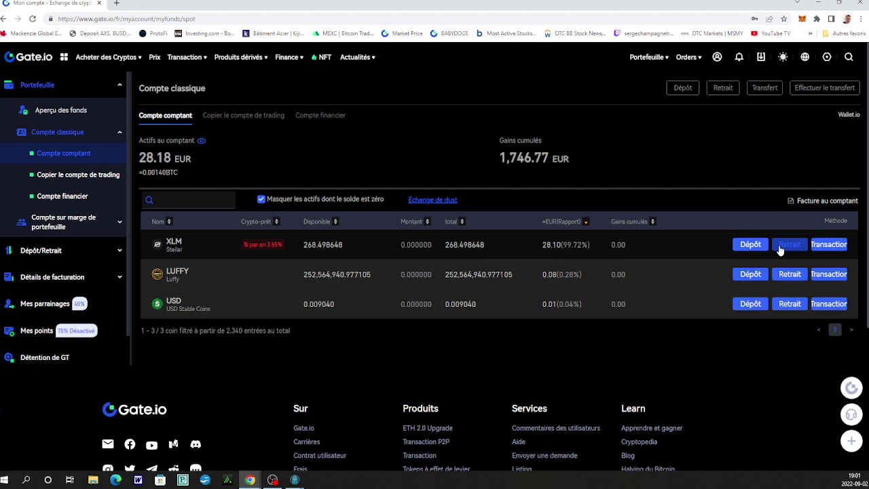
# Open the XLM withdrawal form, then go to the Mes tickets support page
pyautogui.click(786, 250)
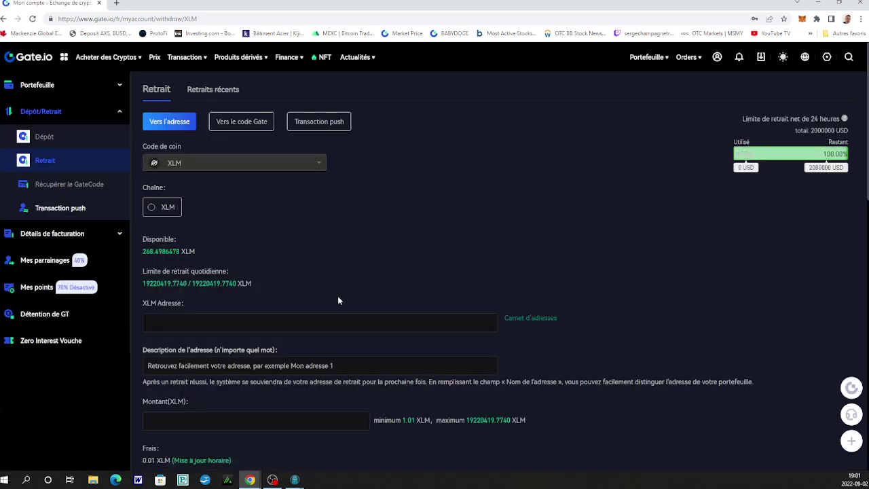
pyautogui.moveTo(717, 54)
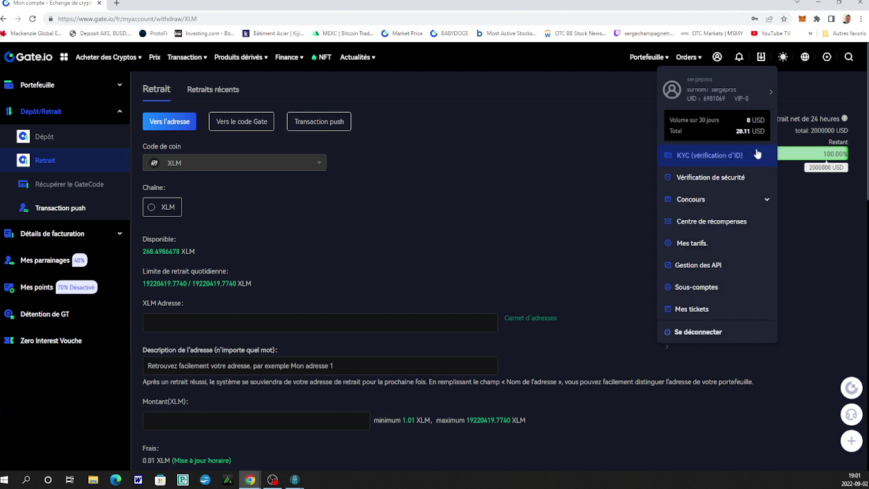
pyautogui.click(698, 310)
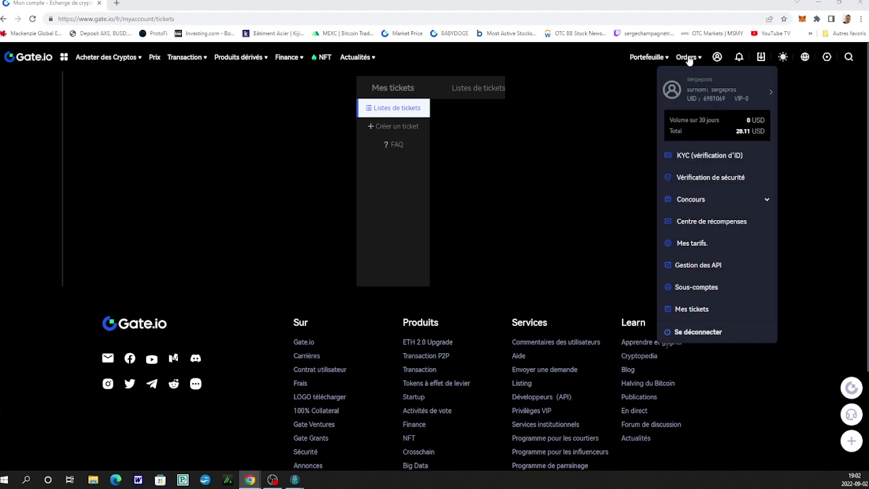
# Return to the XLM withdrawal form via Compte comptant, showing 268.4986478 XLM available
pyautogui.moveTo(656, 61)
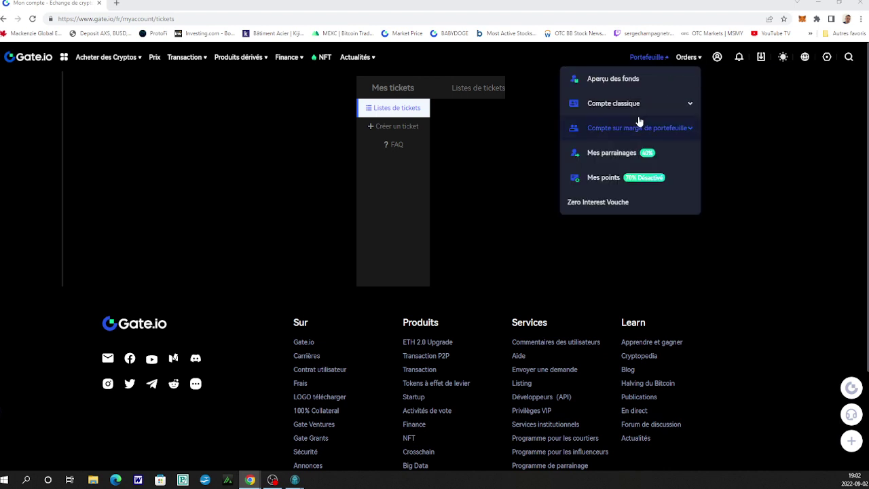
pyautogui.moveTo(636, 110)
pyautogui.click(616, 132)
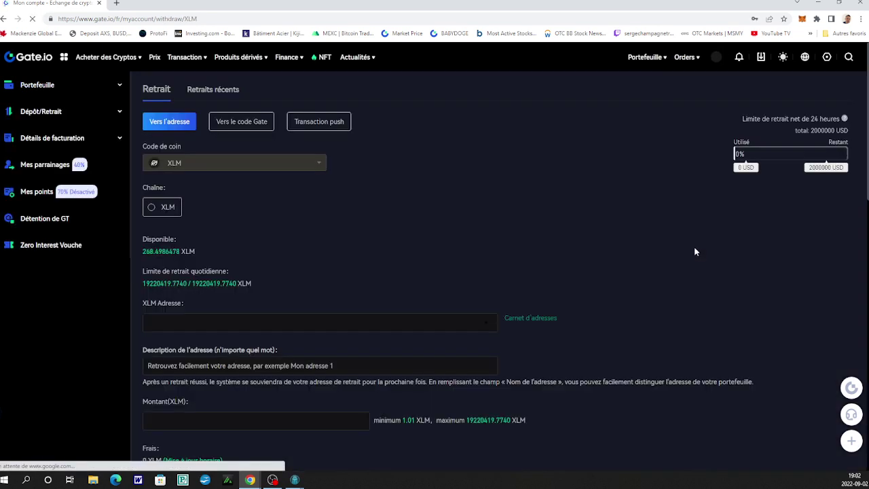
pyautogui.scroll(-3, 605, 288)
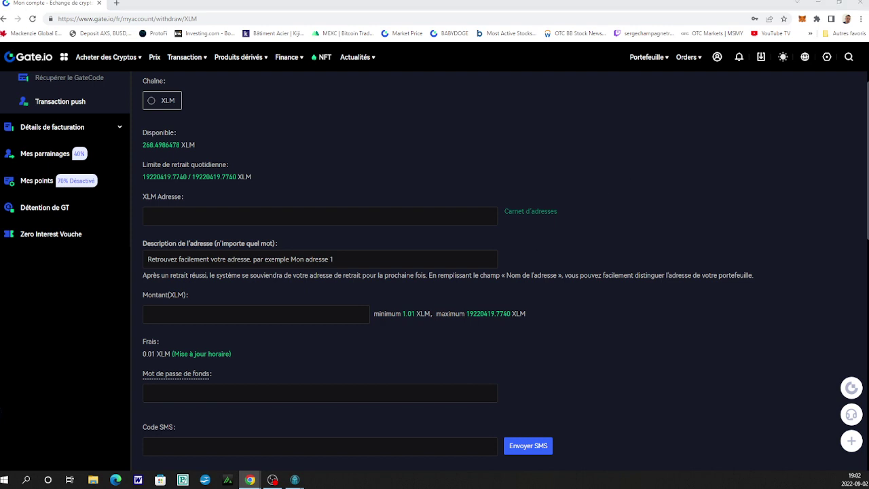
# Bring the Binance deposit page on screen and confirm XLM as the deposit coin
pyautogui.moveTo(814, 3); pyautogui.dragTo(648, 3)
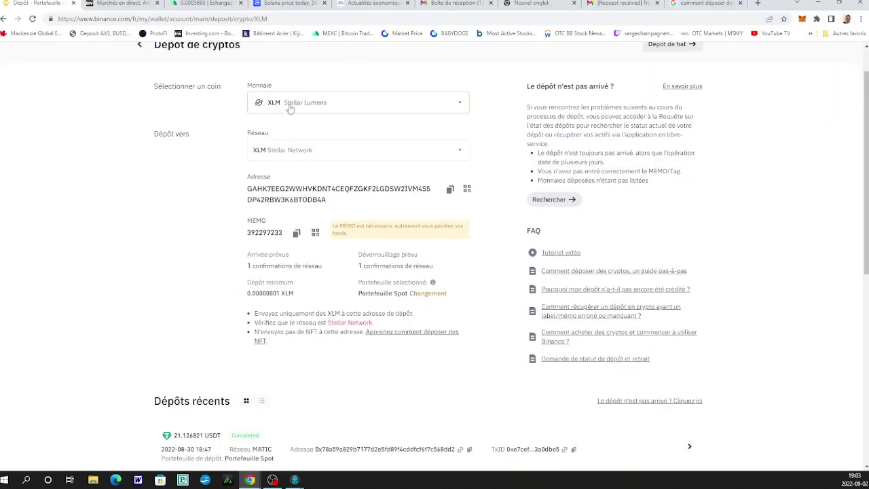
pyautogui.click(456, 103)
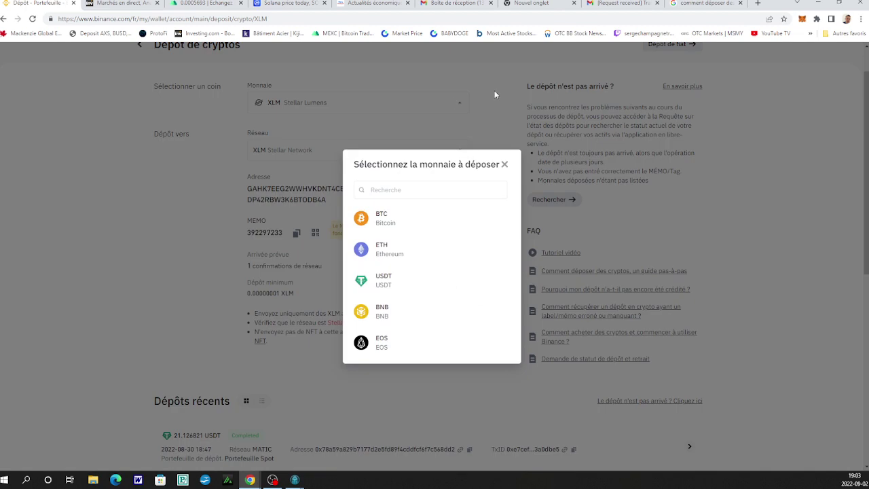
pyautogui.click(503, 164)
pyautogui.scroll(1, 507, 139)
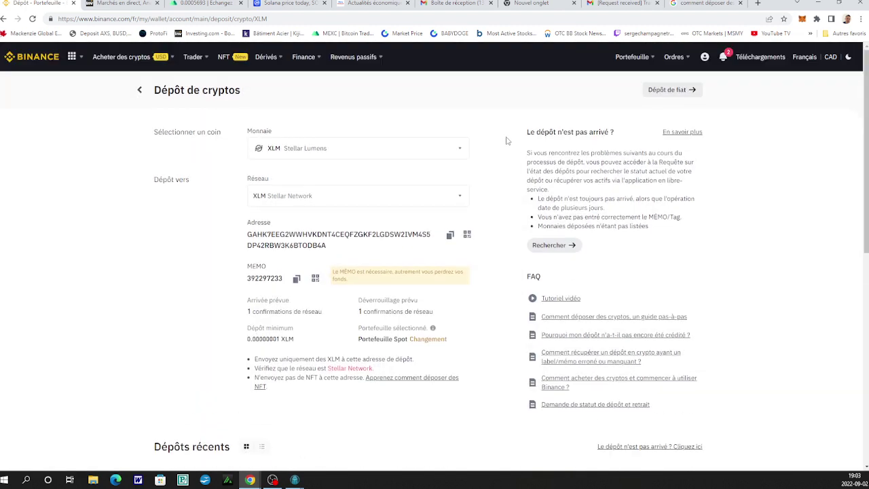
pyautogui.moveTo(638, 60)
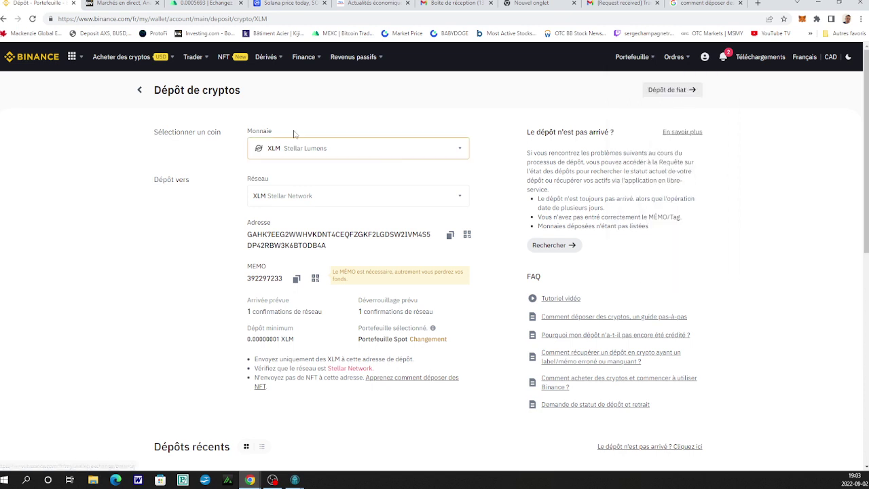
pyautogui.click(374, 153)
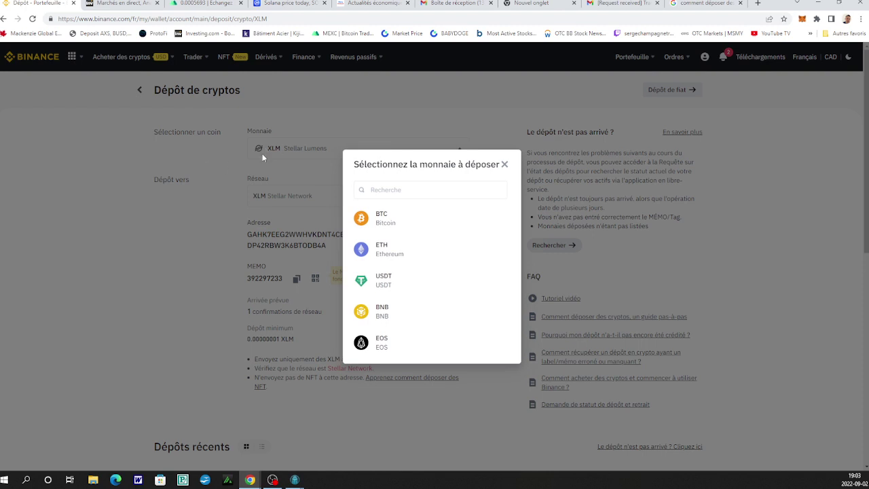
pyautogui.click(505, 165)
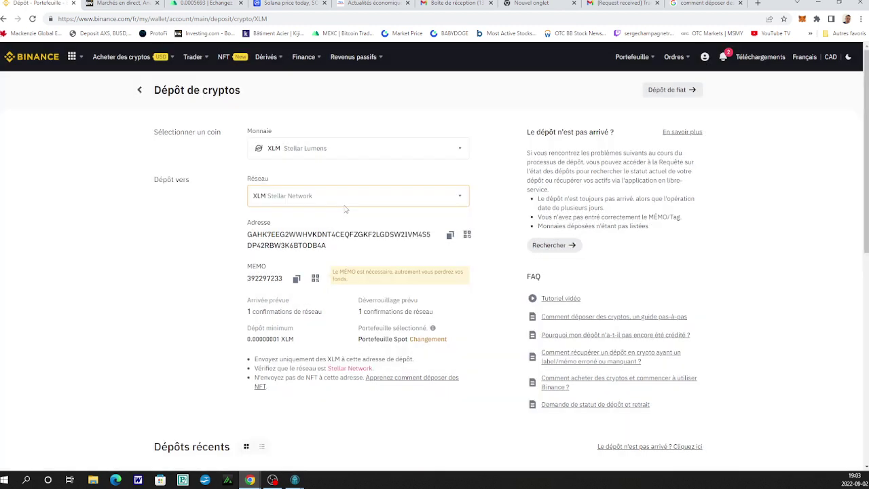
# Confirm Stellar Network as the deposit network and restore the Binance window to a smaller size
pyautogui.click(330, 200)
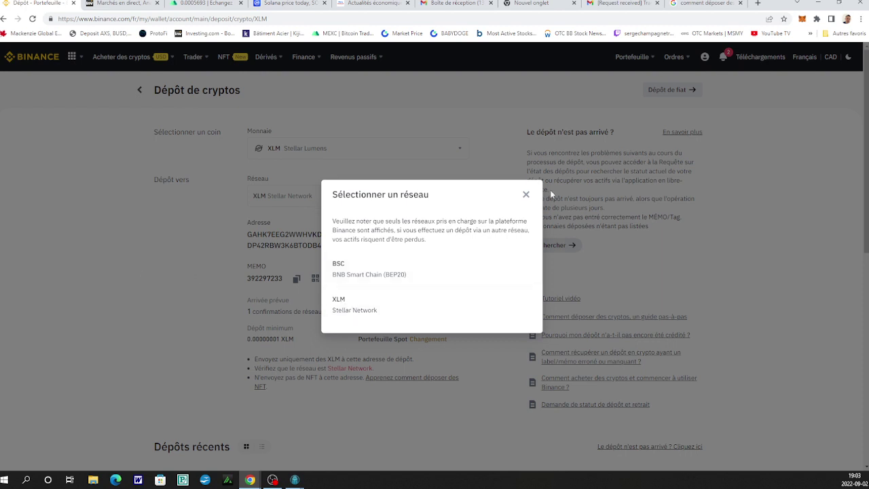
pyautogui.click(526, 196)
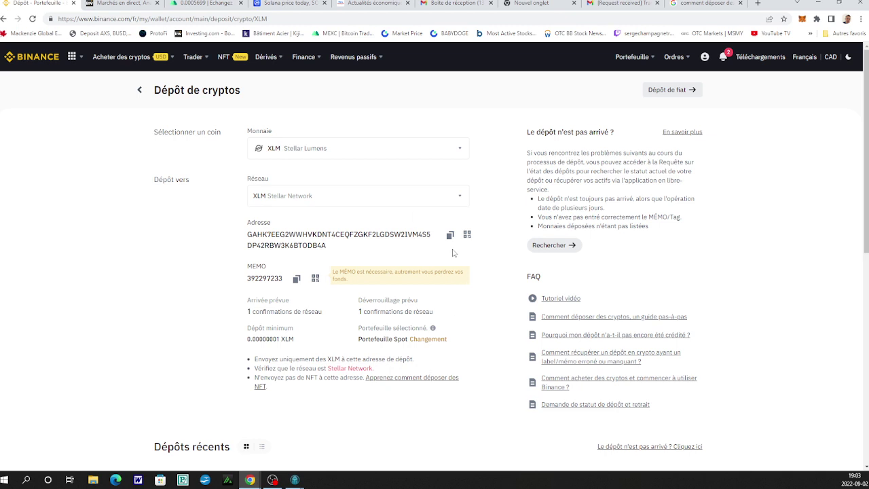
pyautogui.doubleClick(778, 6)
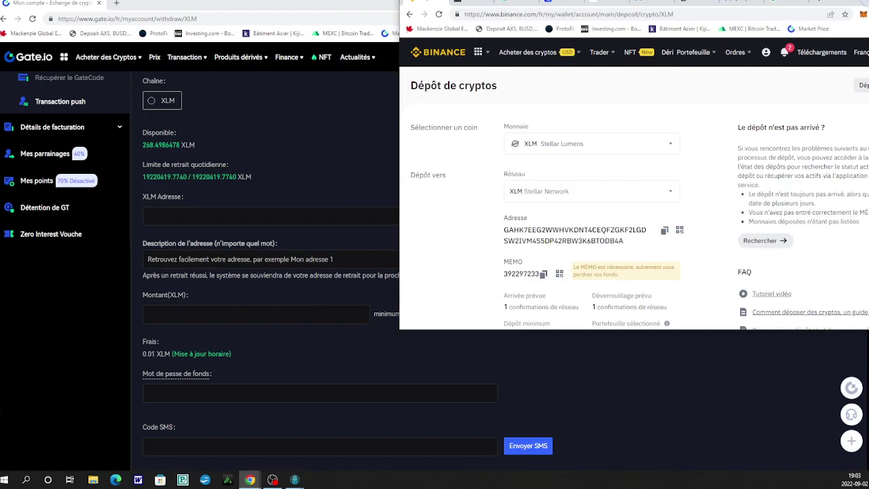
# Paste the Binance deposit address into Gate.io's withdrawal address and choose the XLM chain
pyautogui.press('super+Down')
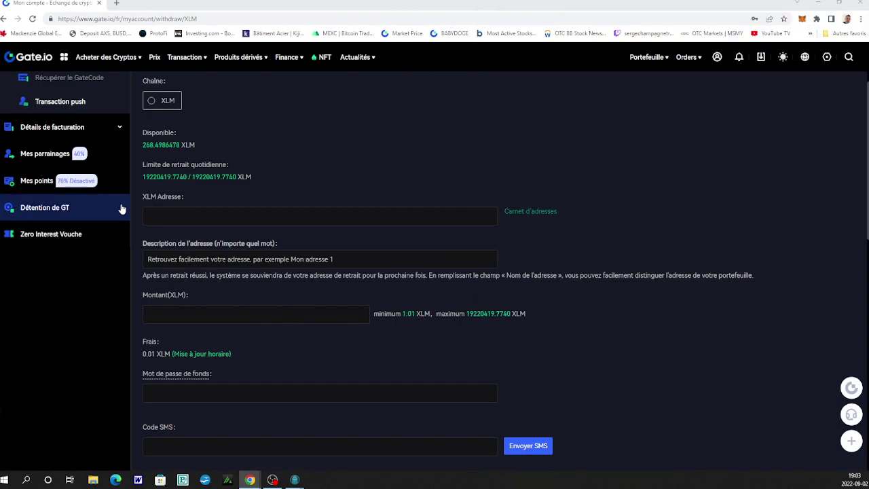
pyautogui.click(220, 213)
pyautogui.rightClick(219, 213)
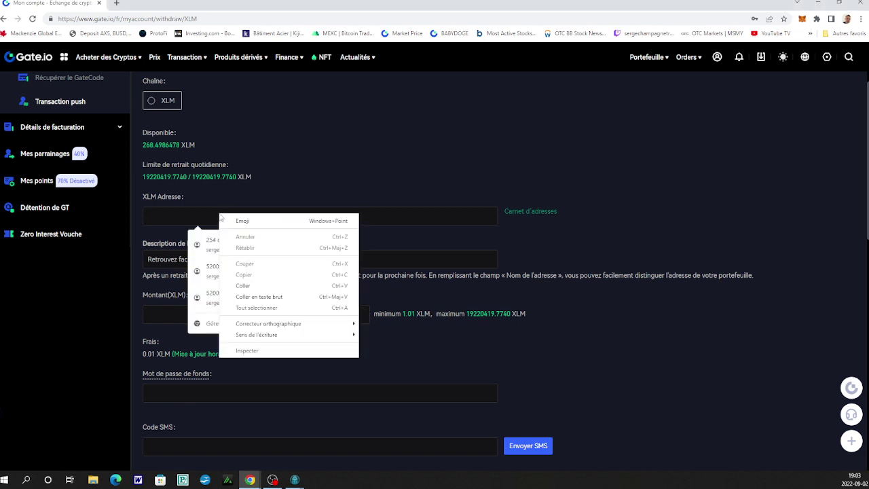
pyautogui.click(251, 285)
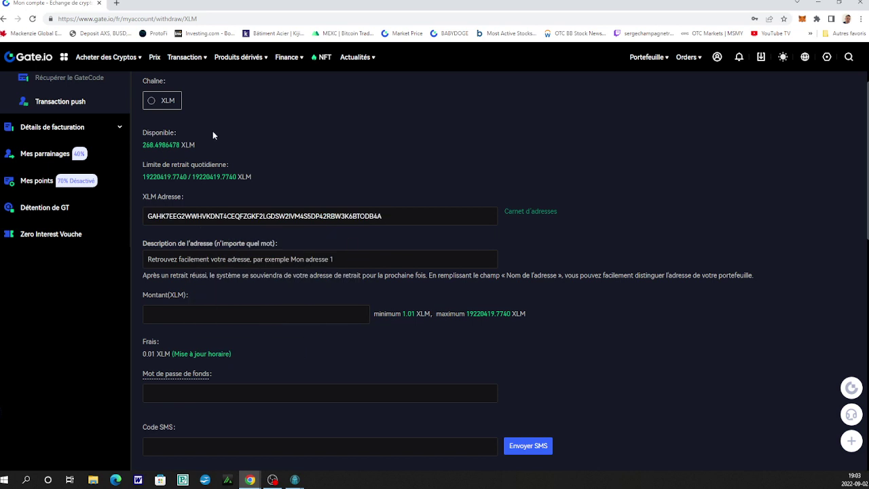
pyautogui.click(156, 101)
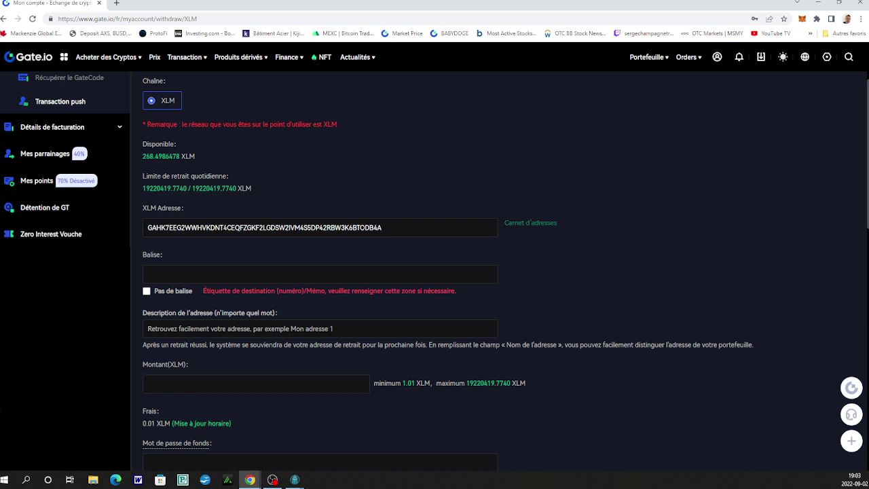
pyautogui.hotkey('alt', 'Tab')
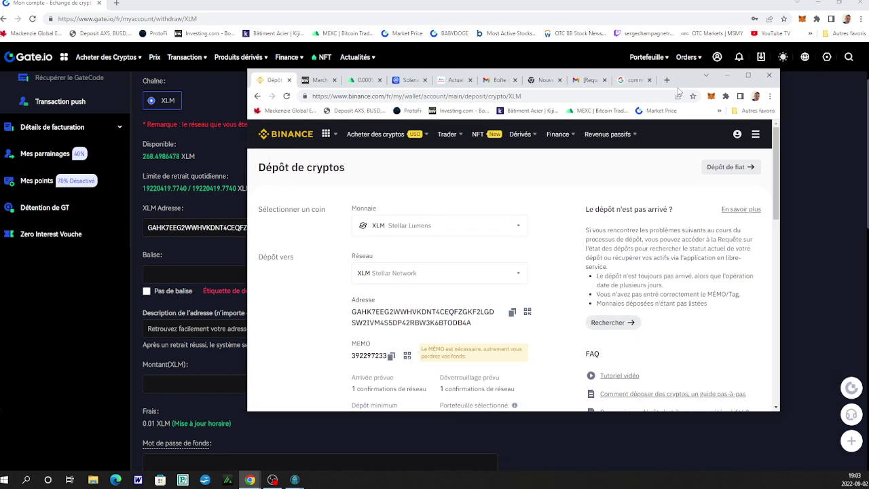
# Copy the Binance XLM deposit memo and minimize the Binance window
pyautogui.click(390, 356)
pyautogui.click(392, 358)
pyautogui.click(726, 74)
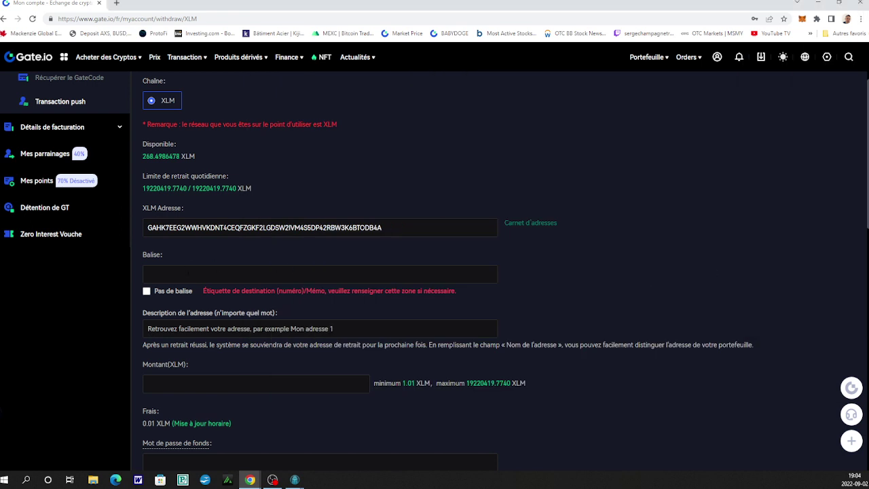
# Paste the Binance memo into the Balise field and enter 'binance xlm' as the address description
pyautogui.rightClick(190, 273)
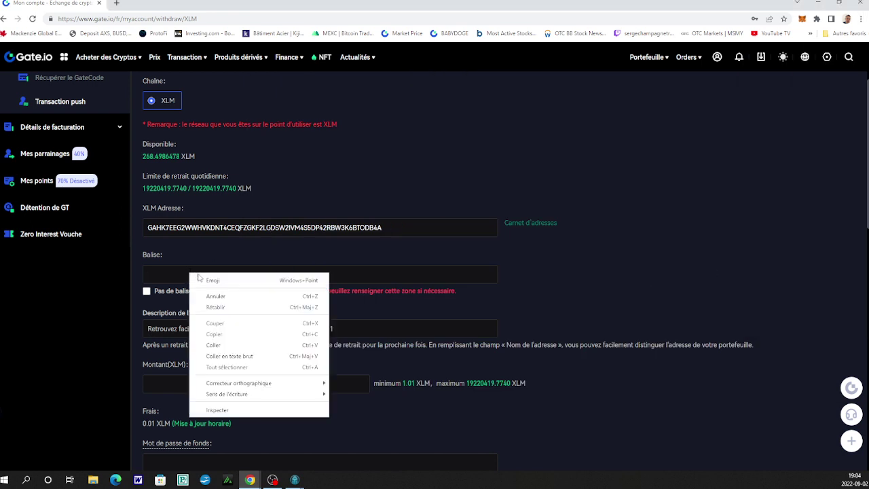
pyautogui.click(213, 345)
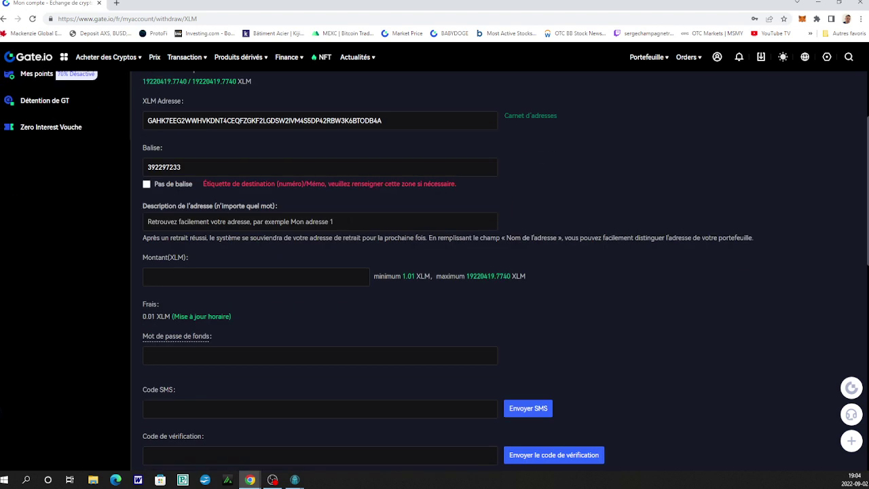
pyautogui.click(197, 221)
pyautogui.moveTo(250, 479)
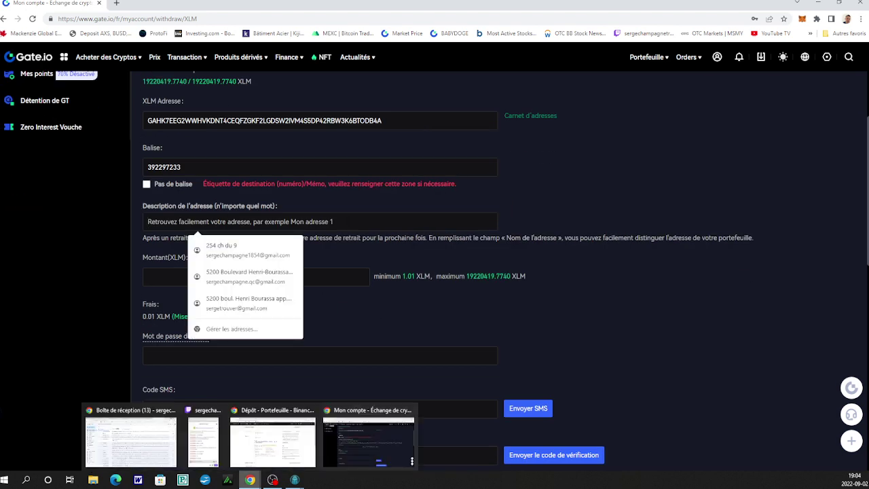
pyautogui.write('bin')
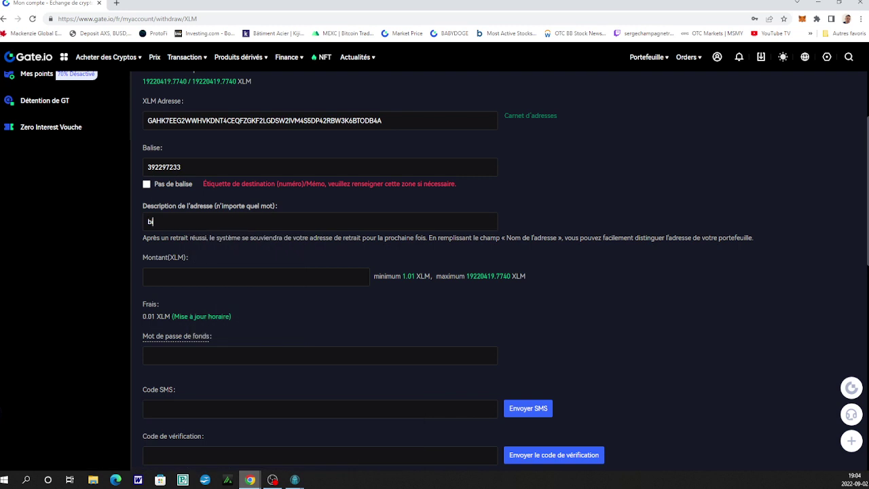
pyautogui.write('a')
pyautogui.write('r')
pyautogui.write('ce ')
pyautogui.write('x')
pyautogui.write('lm')
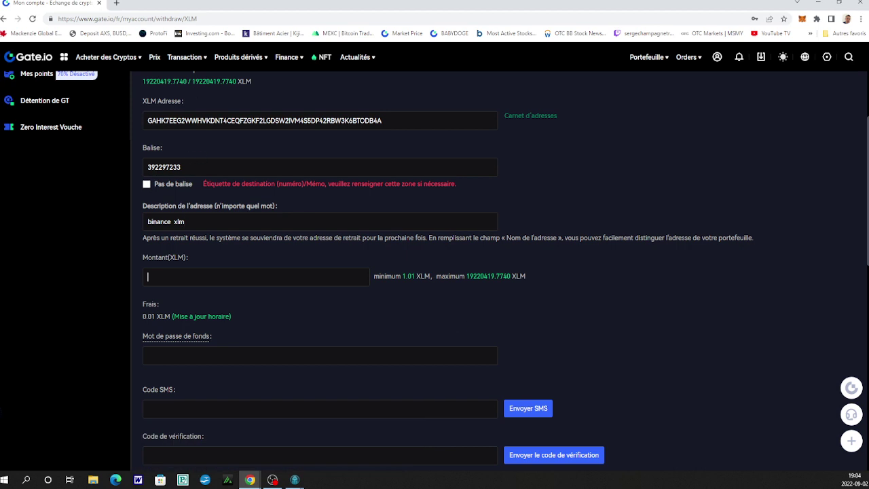
# Enter 268.4986 XLM as the withdrawal amount
pyautogui.scroll(2, 148, 234)
pyautogui.click(148, 337)
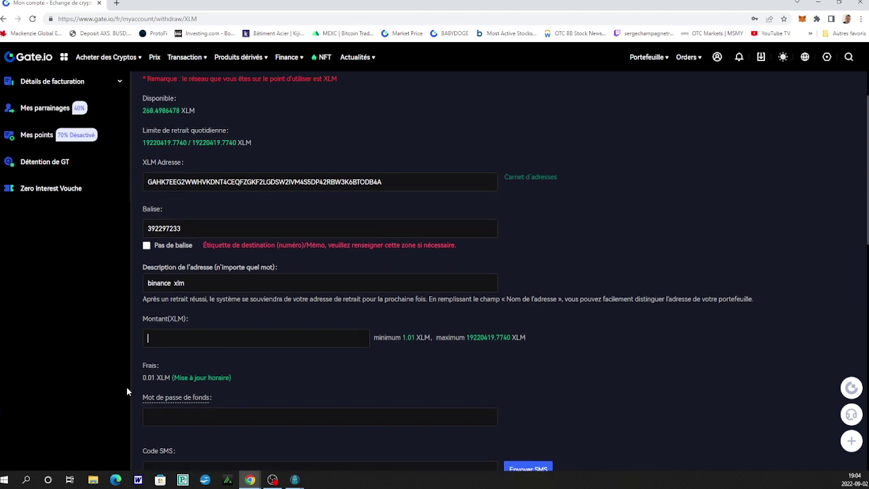
pyautogui.write('268.4986')
pyautogui.scroll(-3, 313, 379)
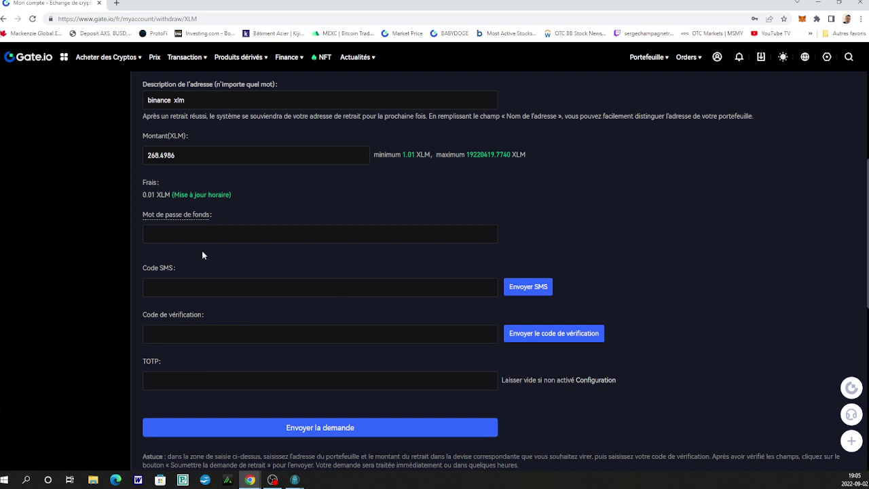
# Fill in the fund password and request an SMS verification code
pyautogui.click(172, 232)
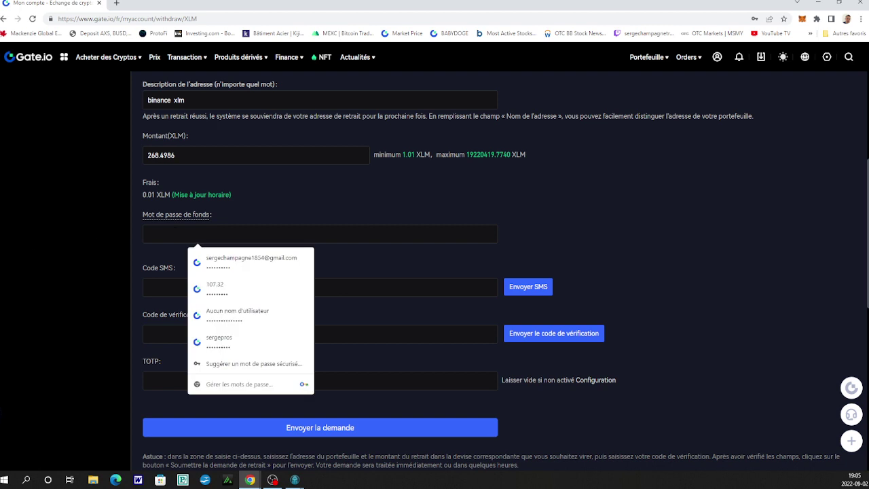
pyautogui.click(670, 272)
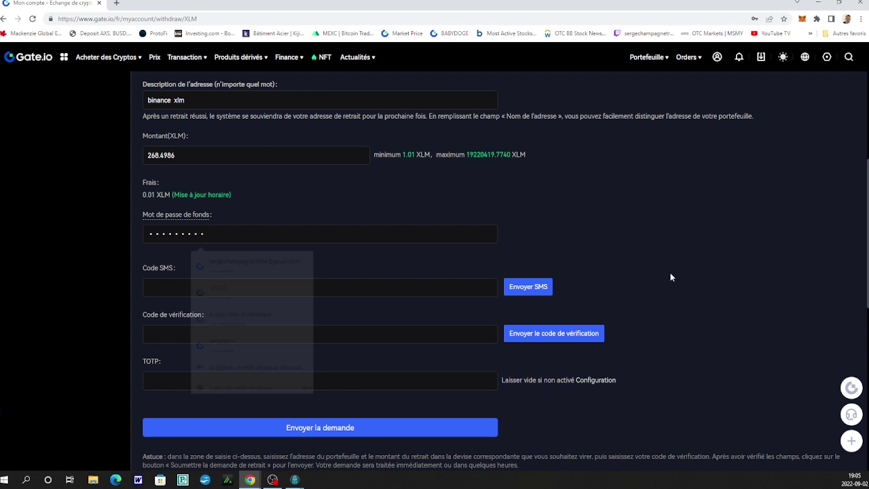
pyautogui.click(531, 290)
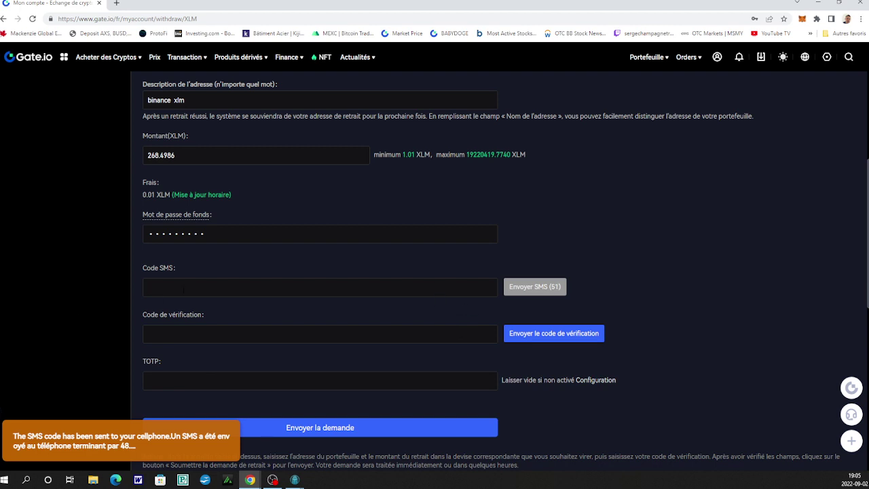
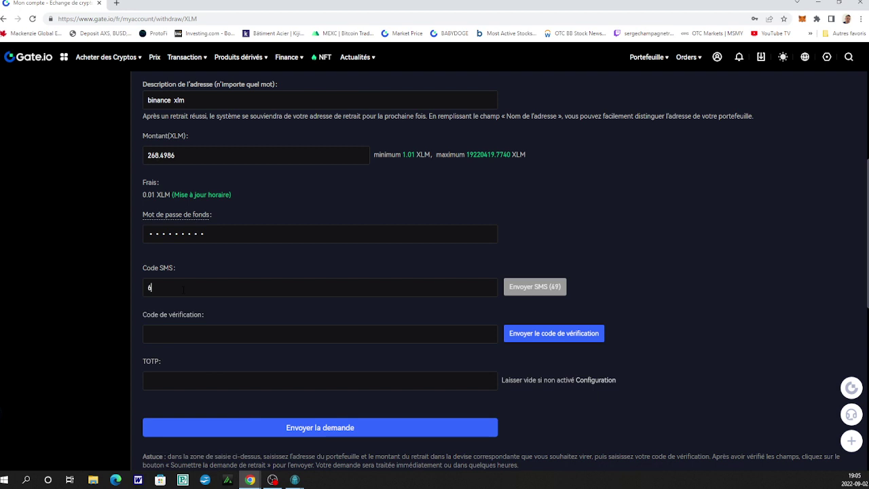
# Enter the received SMS code, request the e-mail verification code, and enter it
pyautogui.click(201, 334)
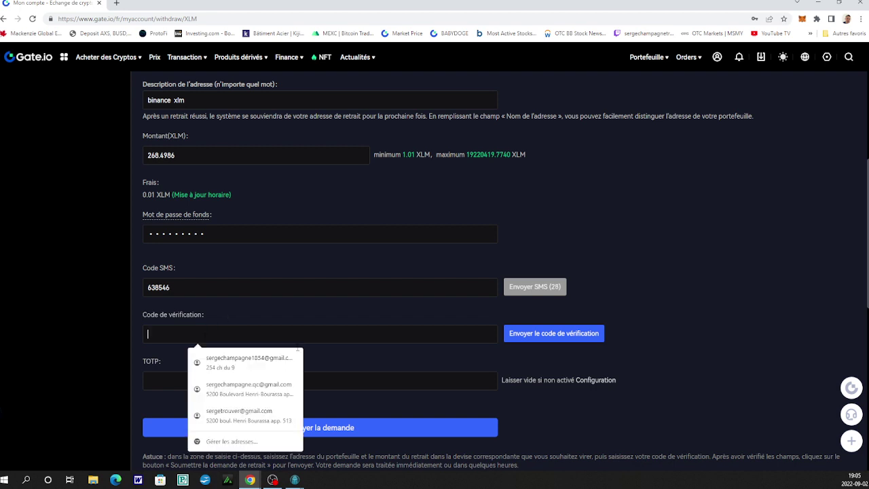
pyautogui.click(534, 334)
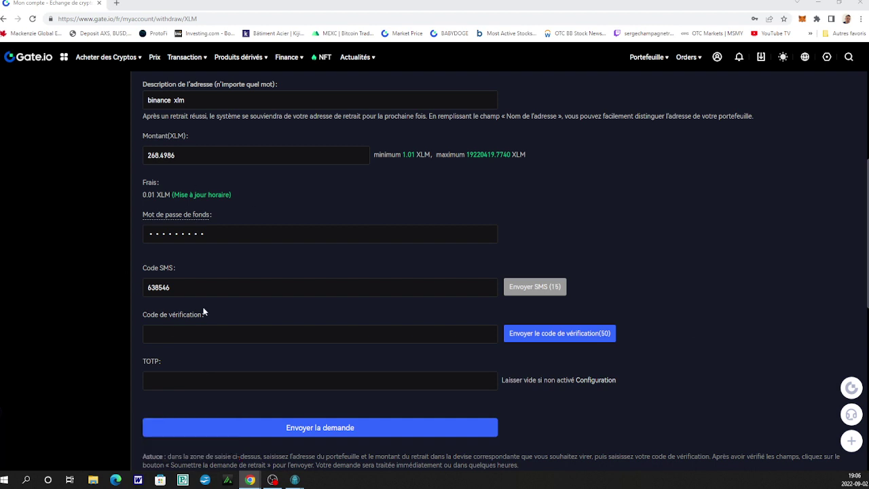
pyautogui.click(197, 333)
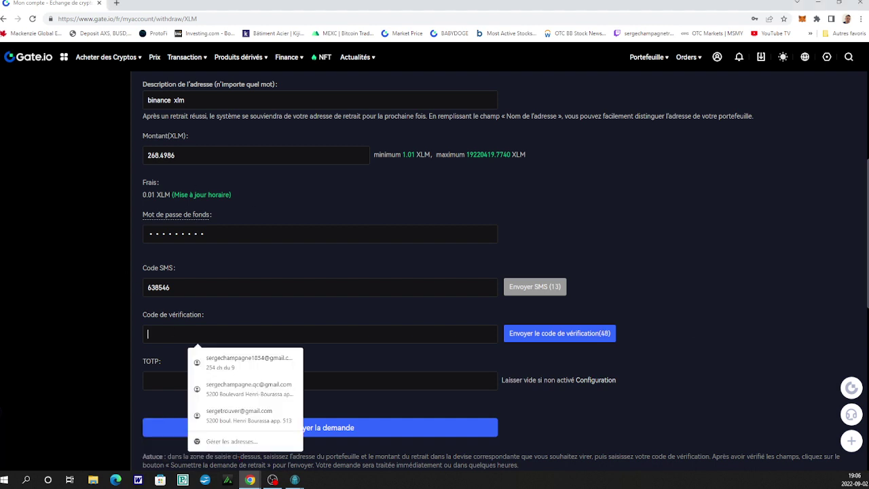
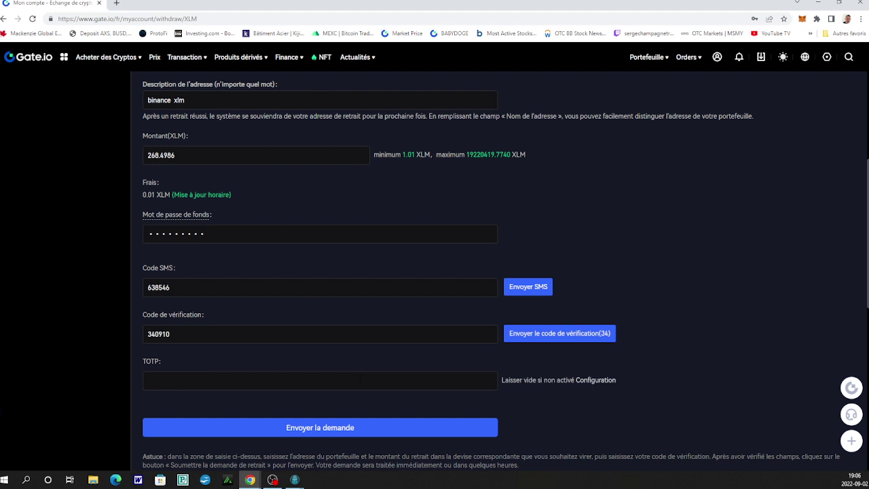
# Enter the current TOTP authenticator code to complete the XLM withdrawal form
pyautogui.click(197, 380)
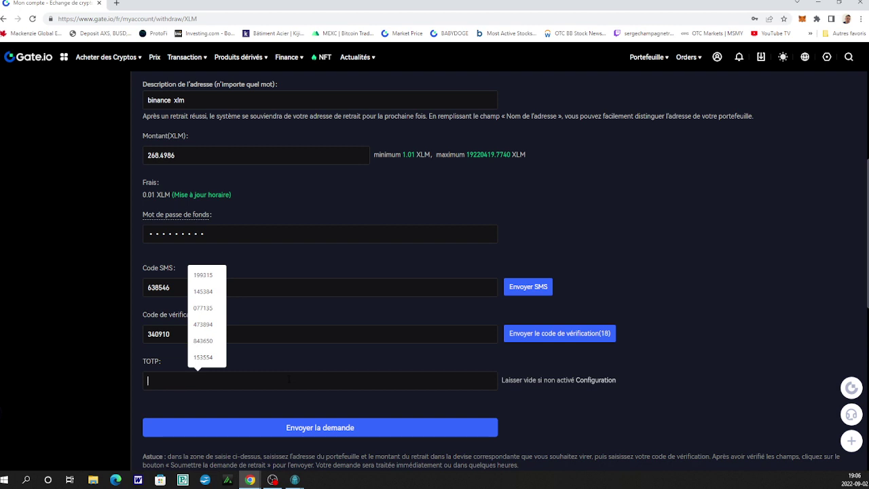
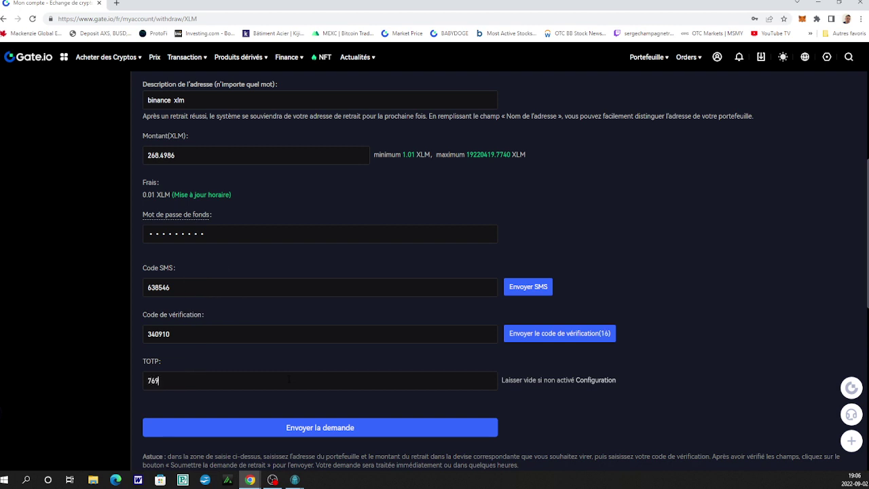
pyautogui.scroll(-3, 319, 404)
# Submit the withdrawal and confirm 268.4986 XLM to transfer with its 0.01 XLM fee
pyautogui.click(339, 352)
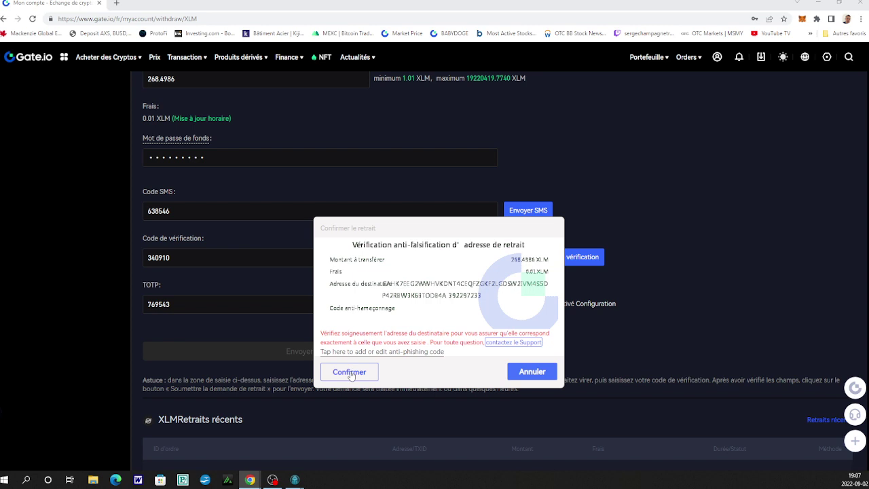
pyautogui.click(349, 373)
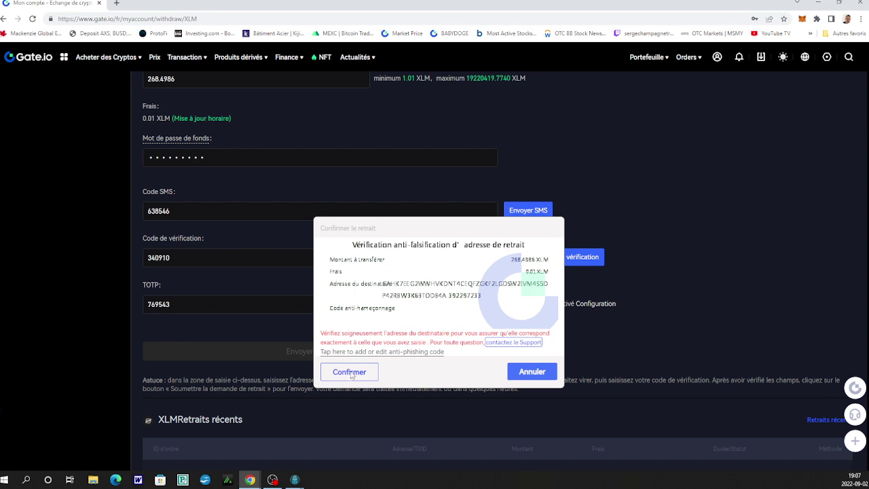
# Pass the reCAPTCHA, close the request-sent message, and decline saving the password in Chrome
pyautogui.click(375, 282)
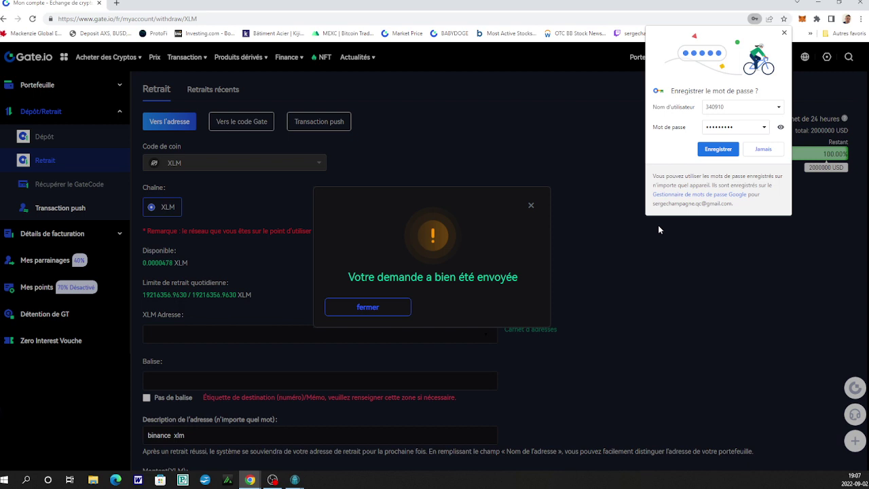
pyautogui.click(372, 311)
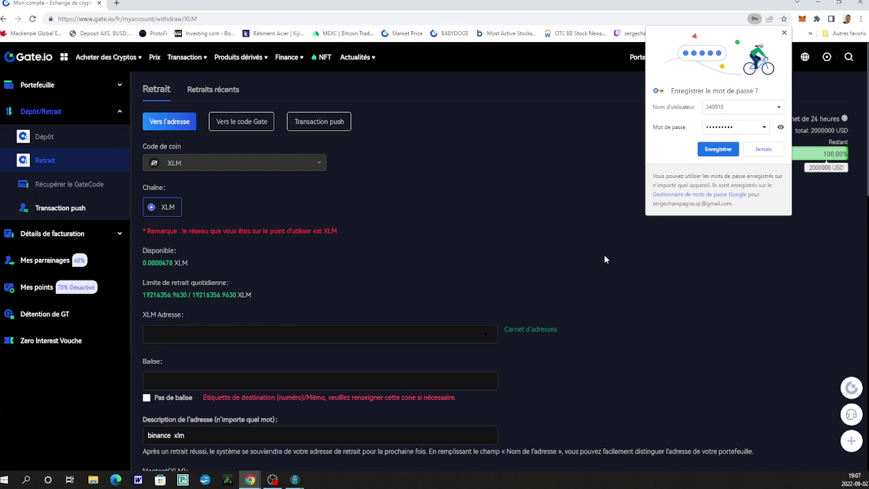
pyautogui.click(761, 155)
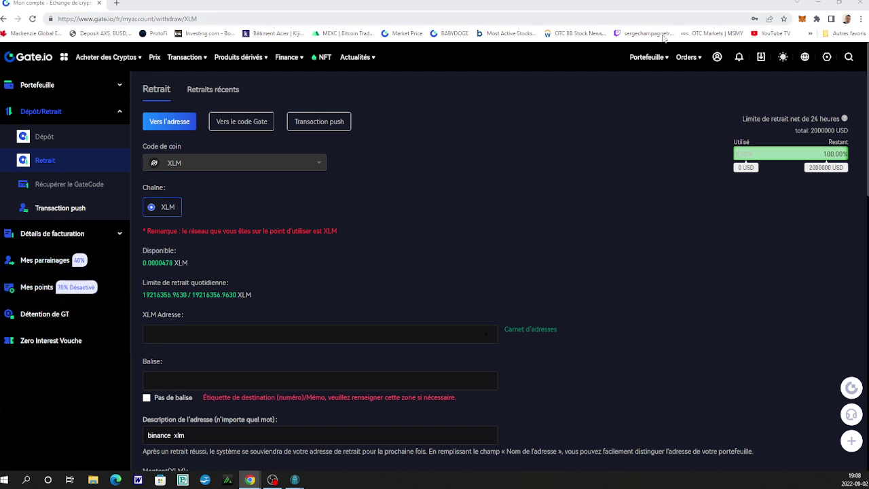
# Check the Gate.io spot account's LUFFY and USD holdings, then close Chrome
pyautogui.moveTo(648, 57)
pyautogui.click(605, 106)
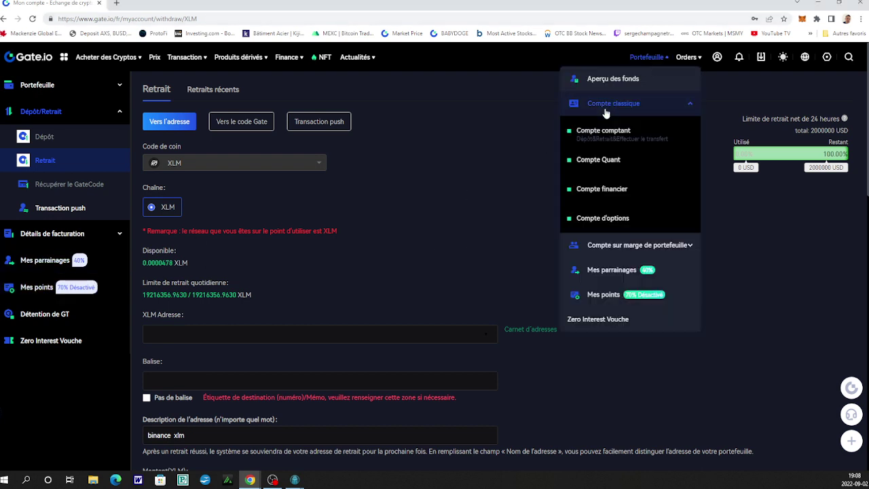
pyautogui.click(603, 130)
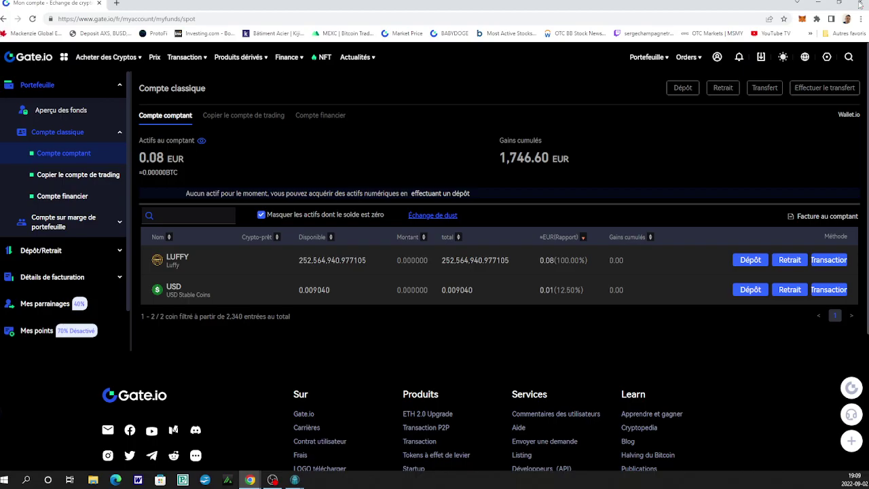
pyautogui.click(860, 4)
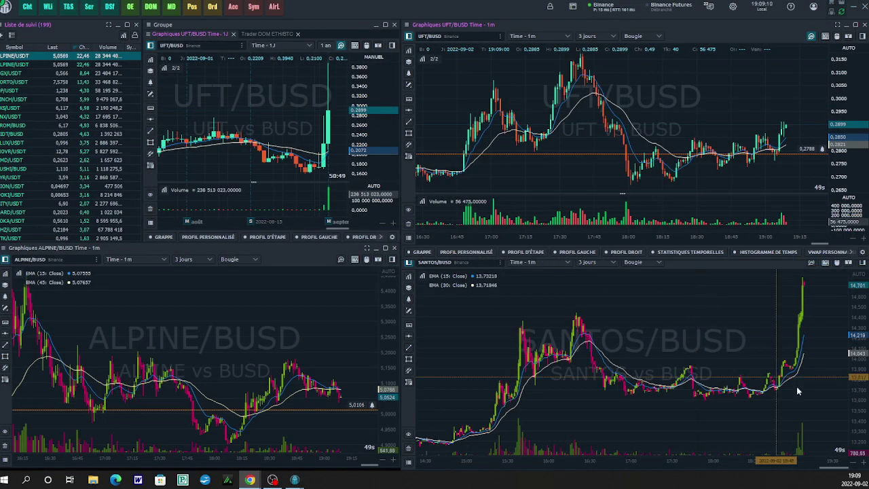
# Zoom in and out on the SANTOS/BUSD chart's recent surge, then bring up Binance's main account page
pyautogui.scroll(5, 788, 388)
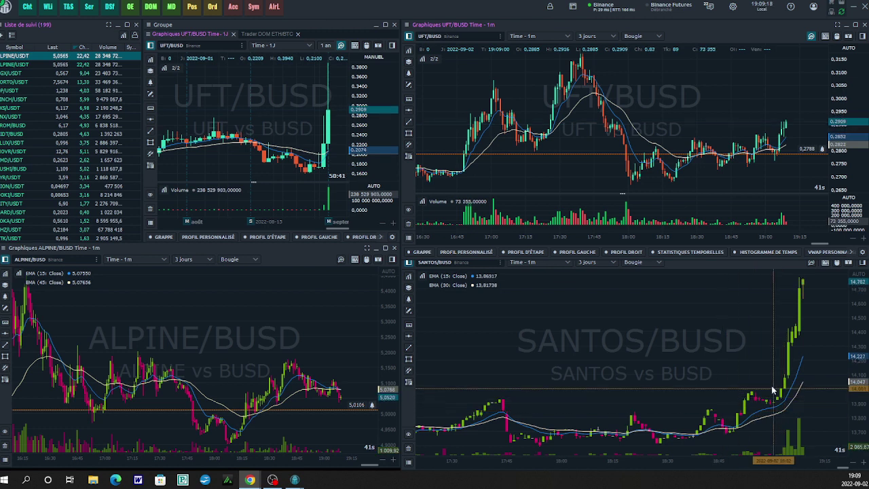
pyautogui.scroll(-5, 781, 397)
pyautogui.scroll(5, 780, 397)
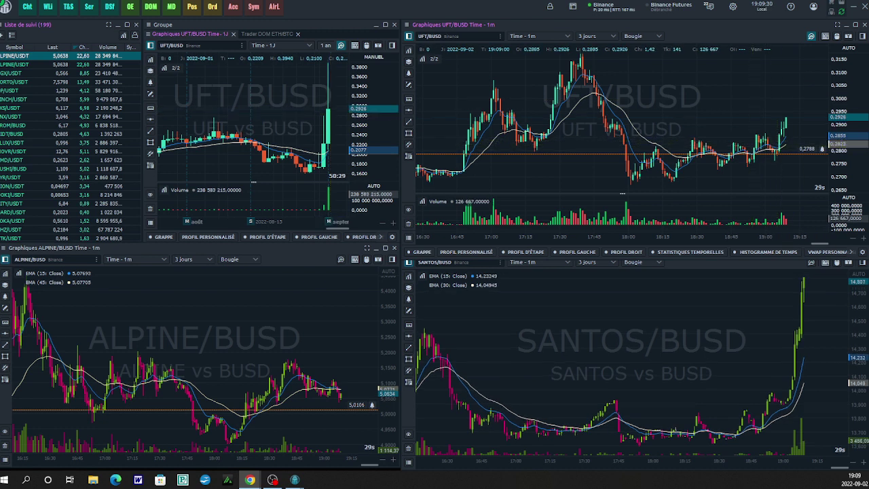
pyautogui.moveTo(852, 479)
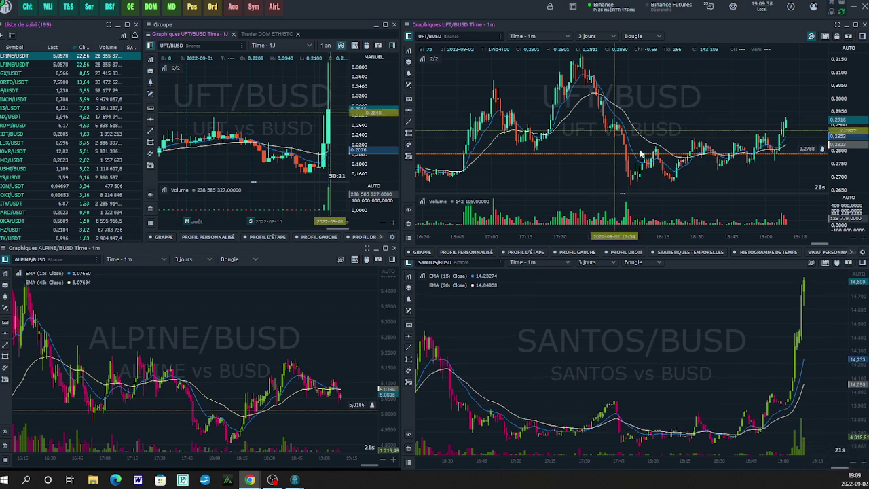
pyautogui.scroll(-3, 747, 312)
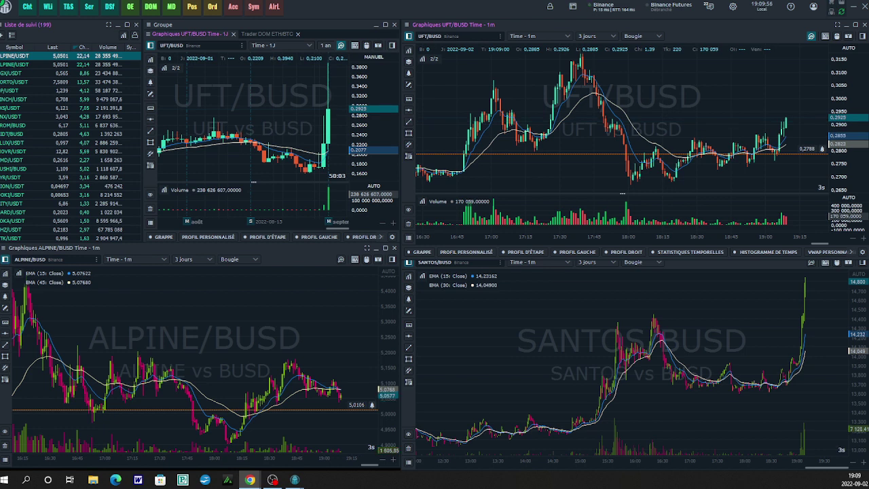
pyautogui.scroll(3, 845, 387)
pyautogui.scroll(3, 806, 429)
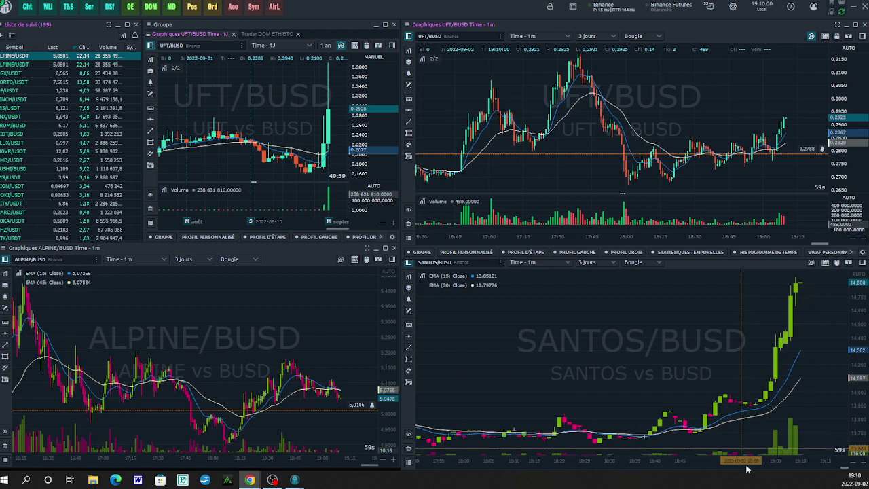
pyautogui.scroll(-4, 661, 380)
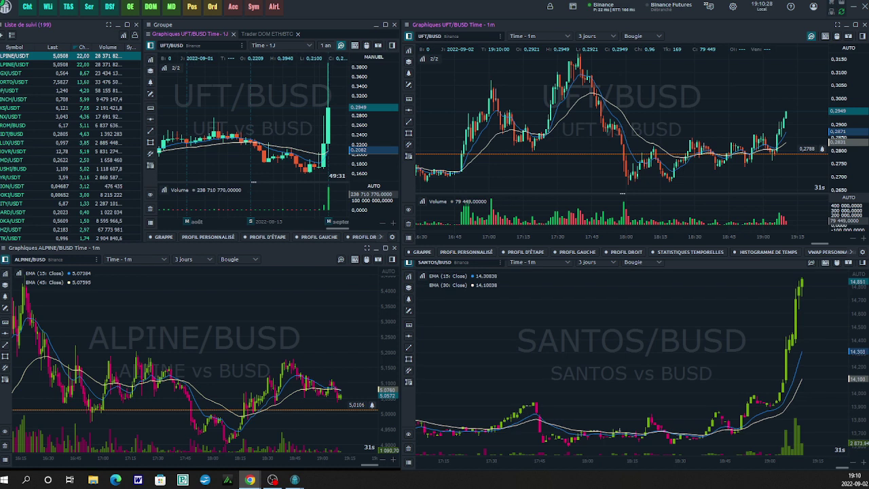
pyautogui.click(250, 480)
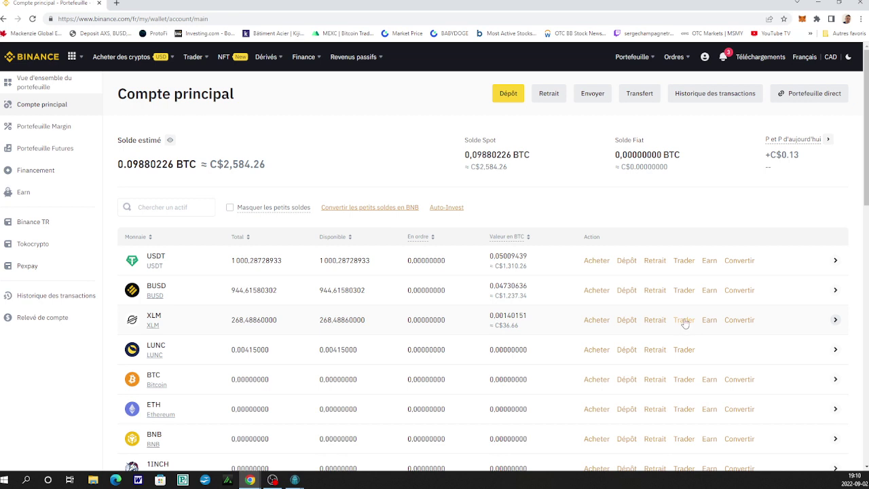
# Set Binance Convert to turn the full 268.4886 XLM balance into BUSD
pyautogui.click(739, 319)
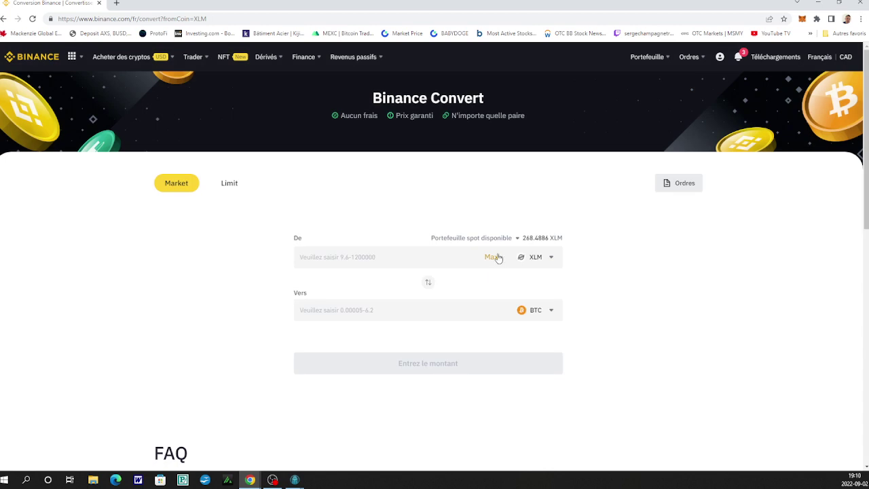
pyautogui.click(497, 258)
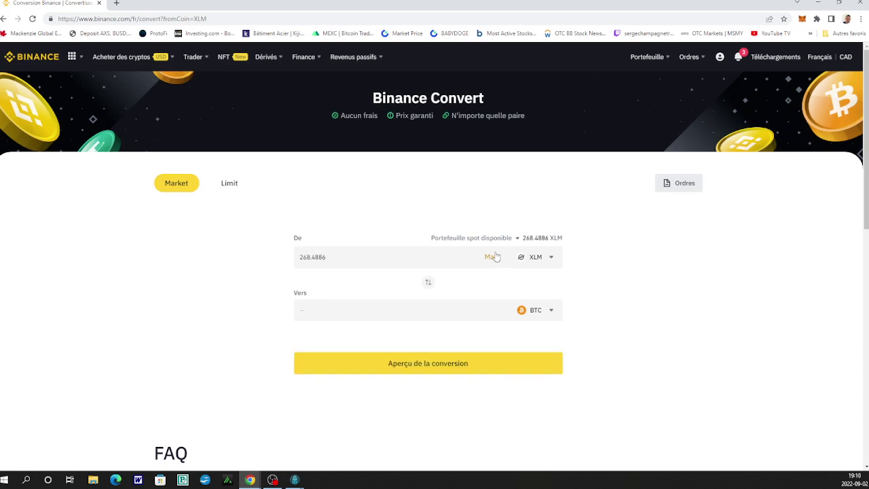
pyautogui.click(533, 309)
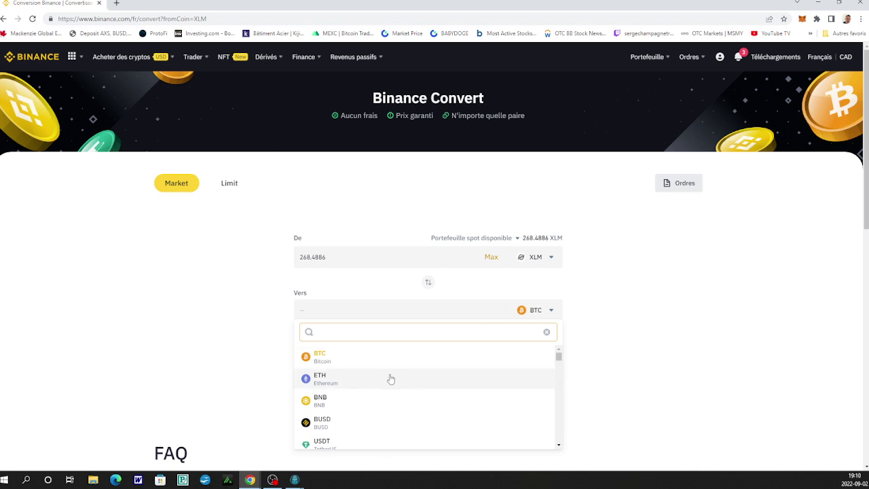
pyautogui.scroll(-1, 339, 396)
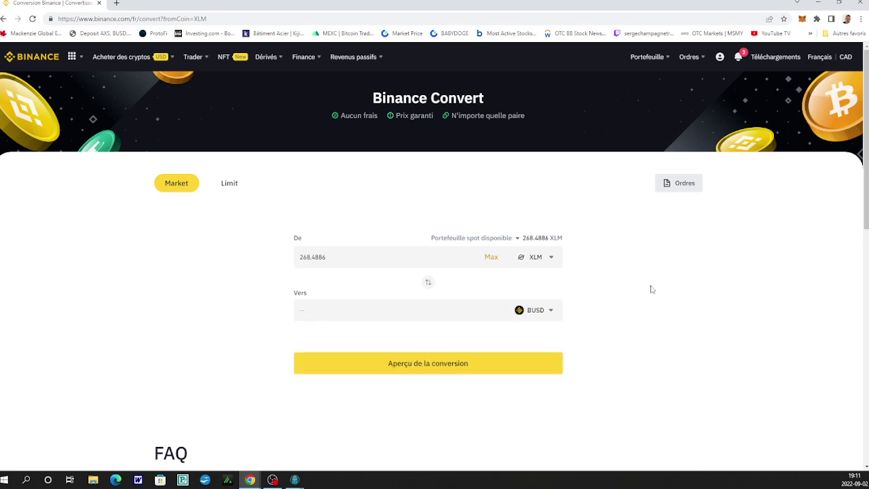
# Preview the XLM-to-BUSD conversion quote, then go to the Exchange spot trading page instead
pyautogui.click(443, 366)
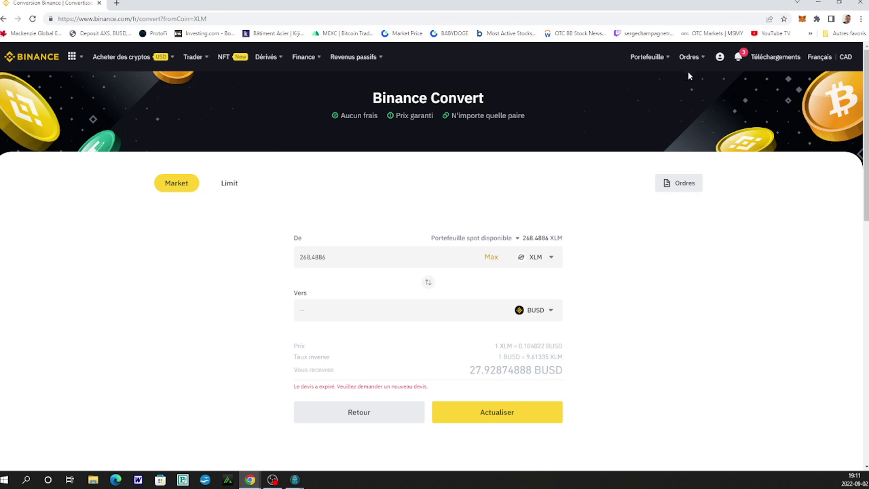
pyautogui.moveTo(636, 72)
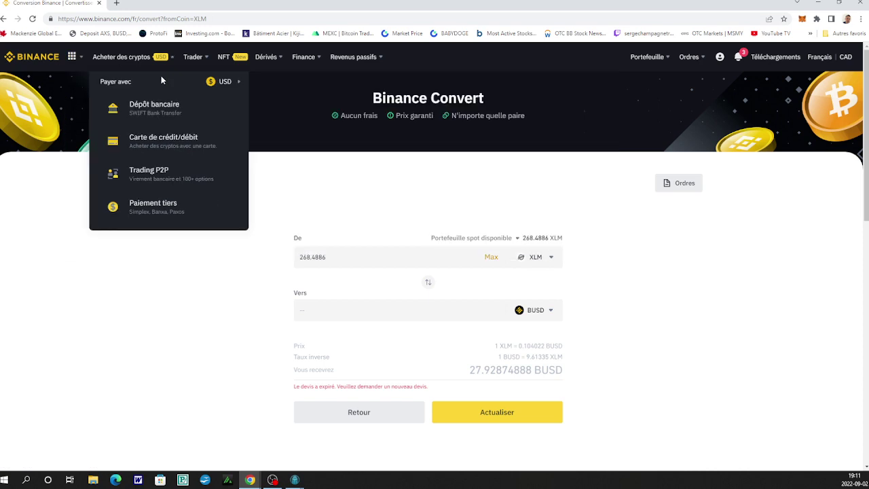
pyautogui.moveTo(71, 58)
pyautogui.click(97, 111)
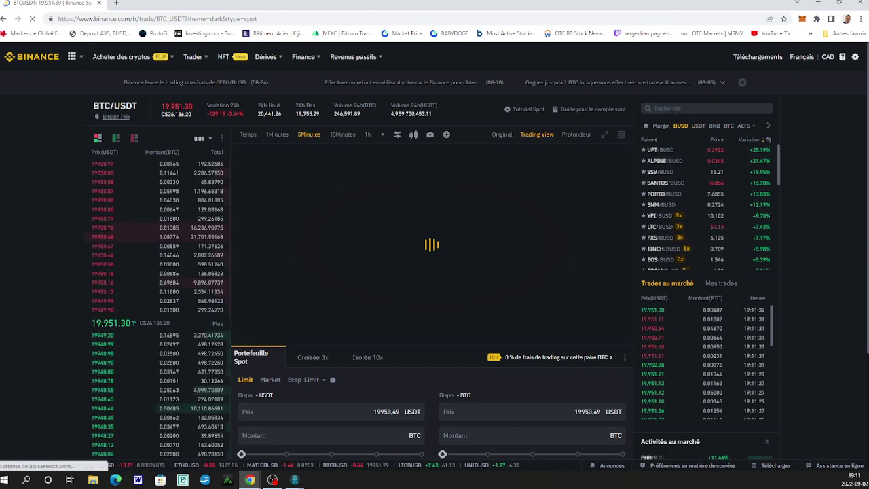
# Search the markets for 'xlm' and open the XLM/BUSD trading pair
pyautogui.click(706, 108)
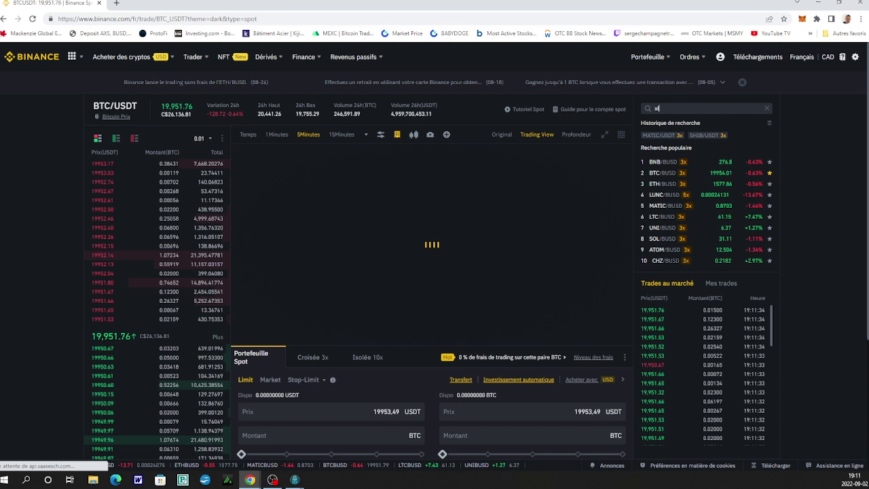
pyautogui.write('xlm')
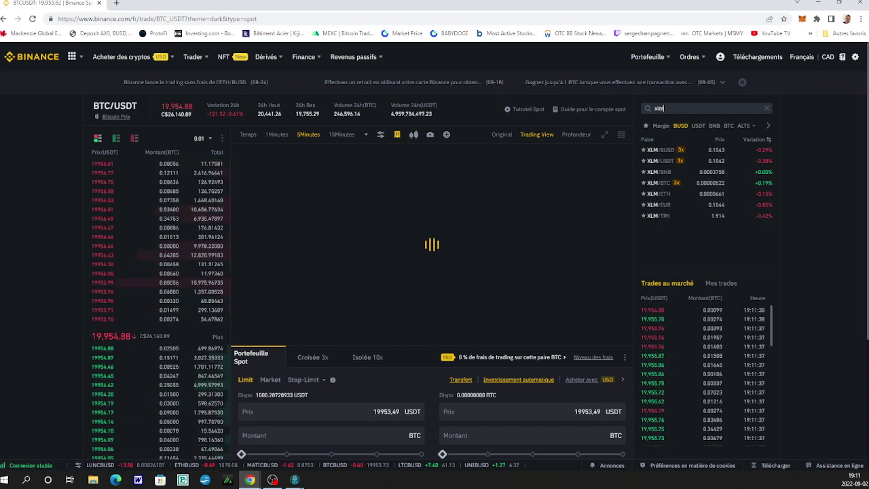
pyautogui.click(650, 151)
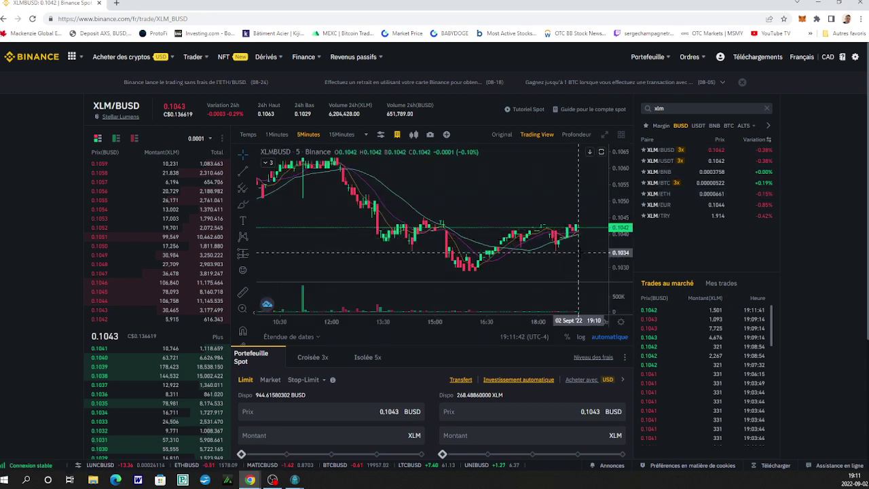
# Show the XLM/BUSD chart on 1h candles, zoomed and price-scaled to cover mid-August to early September
pyautogui.scroll(-2, 499, 278)
pyautogui.scroll(-5, 499, 278)
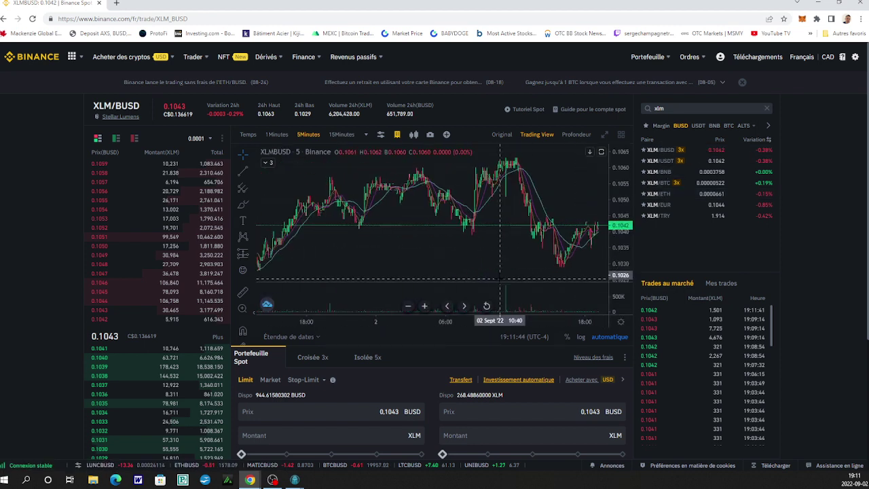
pyautogui.scroll(-2, 499, 278)
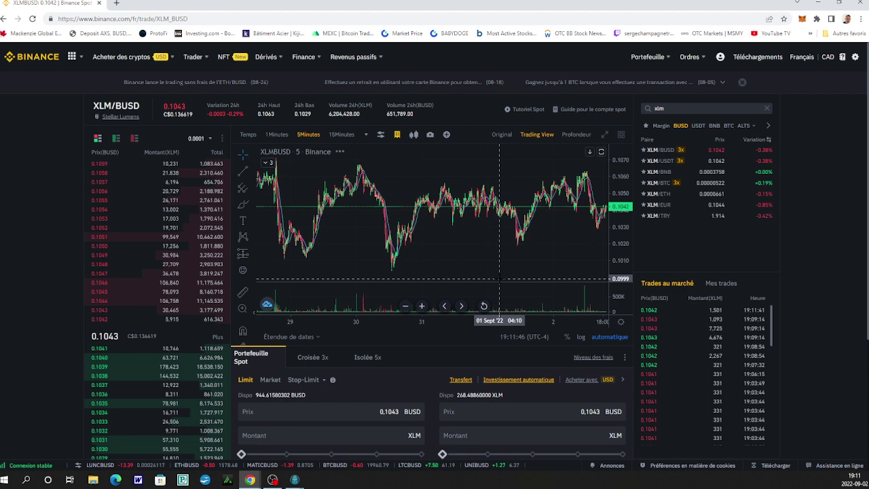
pyautogui.moveTo(622, 163); pyautogui.dragTo(622, 234)
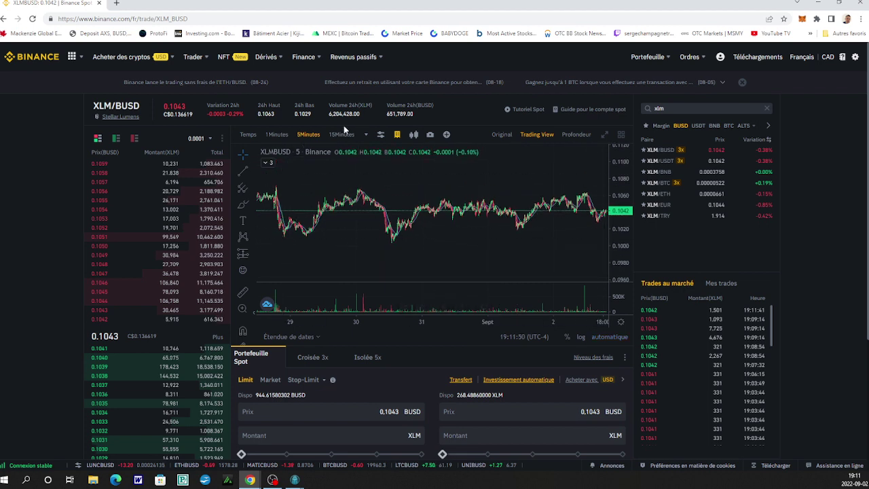
pyautogui.click(364, 135)
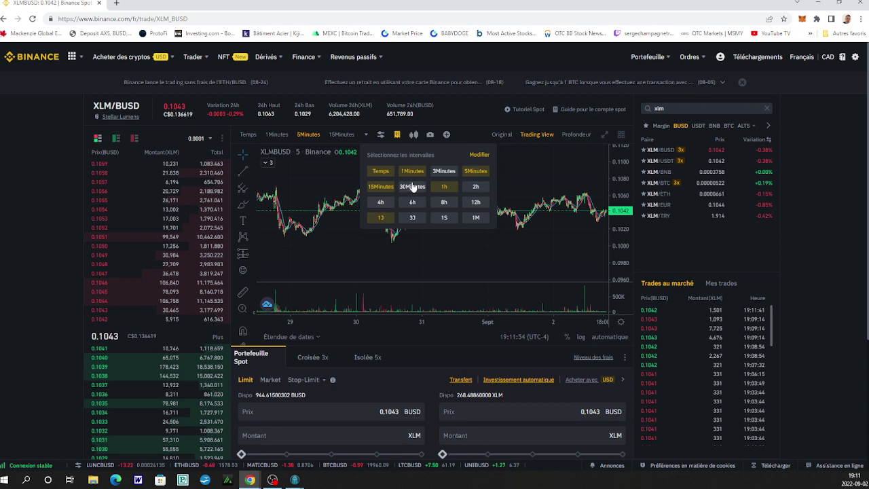
pyautogui.click(445, 186)
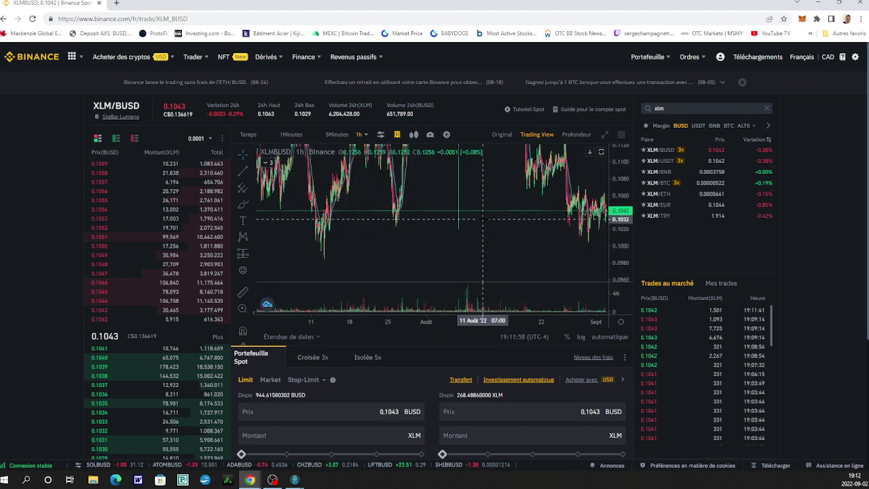
pyautogui.scroll(1, 516, 203)
pyautogui.moveTo(625, 204); pyautogui.dragTo(626, 224)
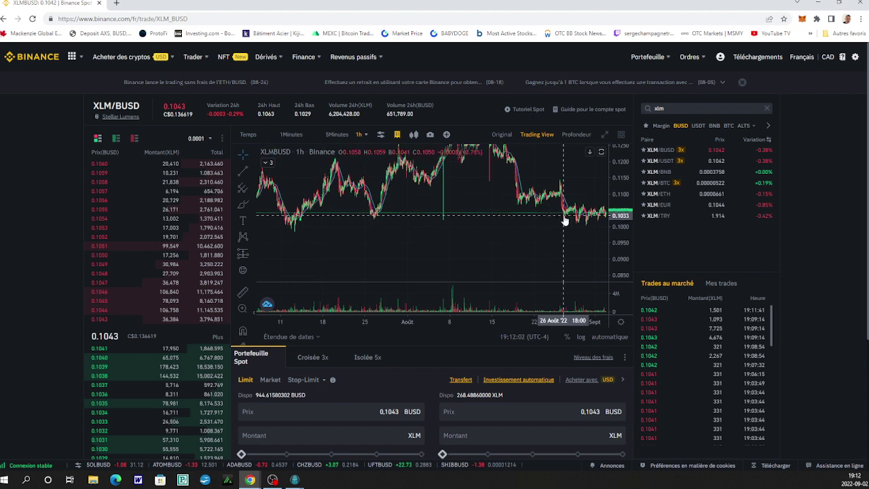
pyautogui.scroll(4, 565, 216)
pyautogui.scroll(3, 584, 222)
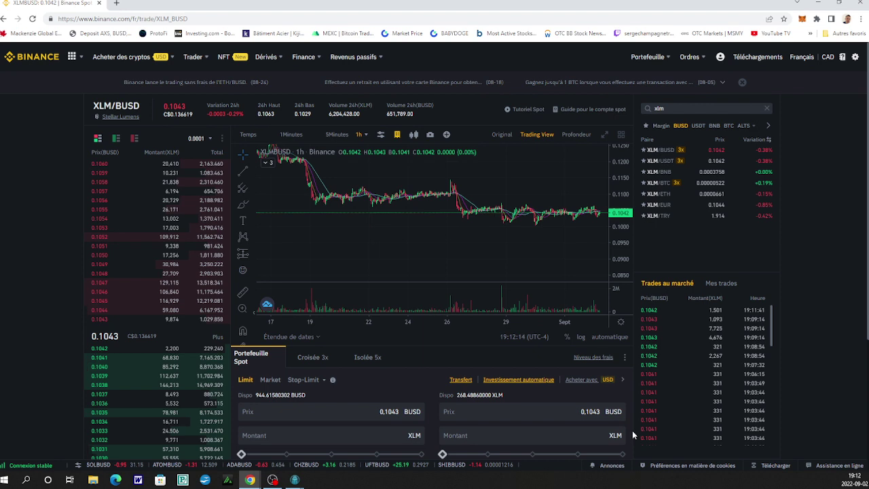
# From the Spot wallet balances, start converting the 268.4886 XLM holding on the Convert page
pyautogui.moveTo(648, 57)
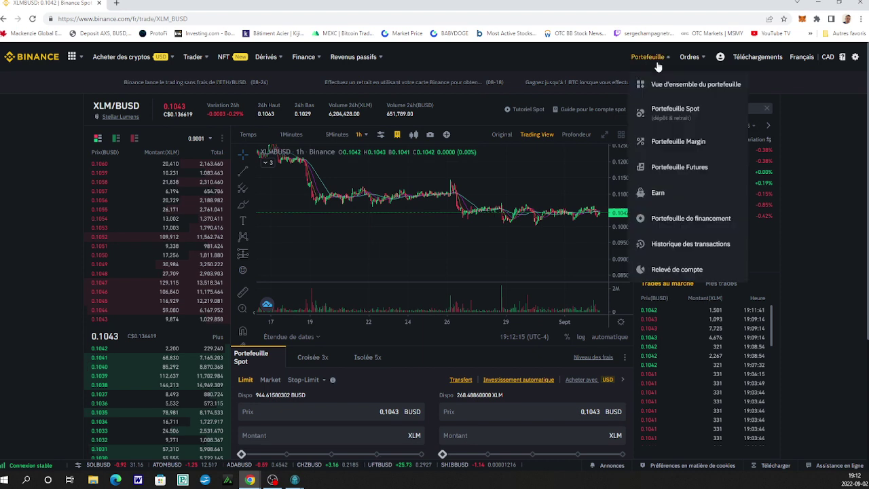
pyautogui.click(682, 113)
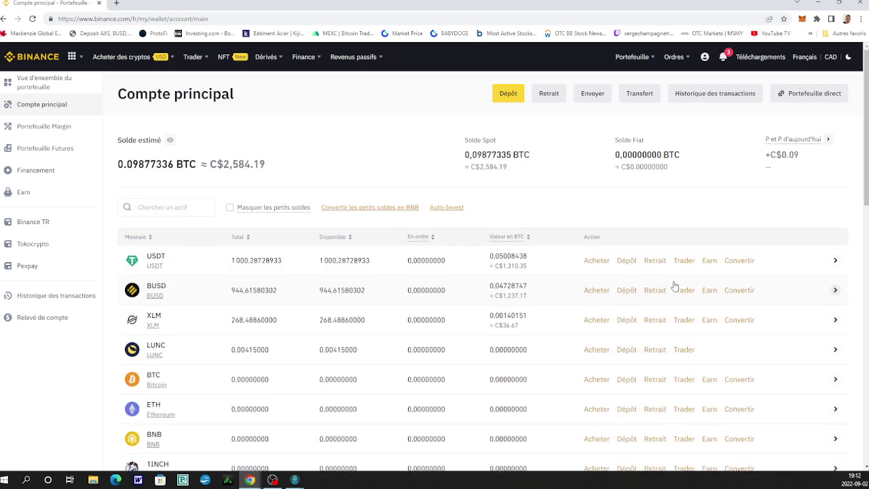
pyautogui.scroll(-1, 672, 285)
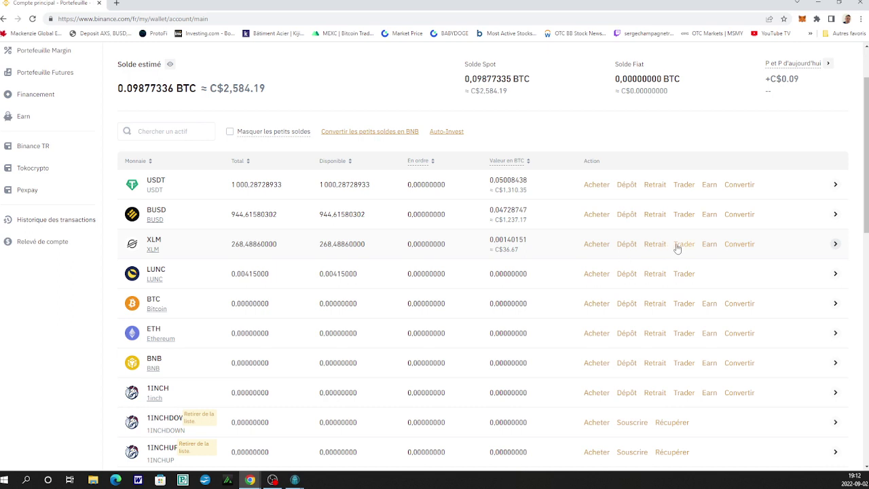
pyautogui.click(739, 245)
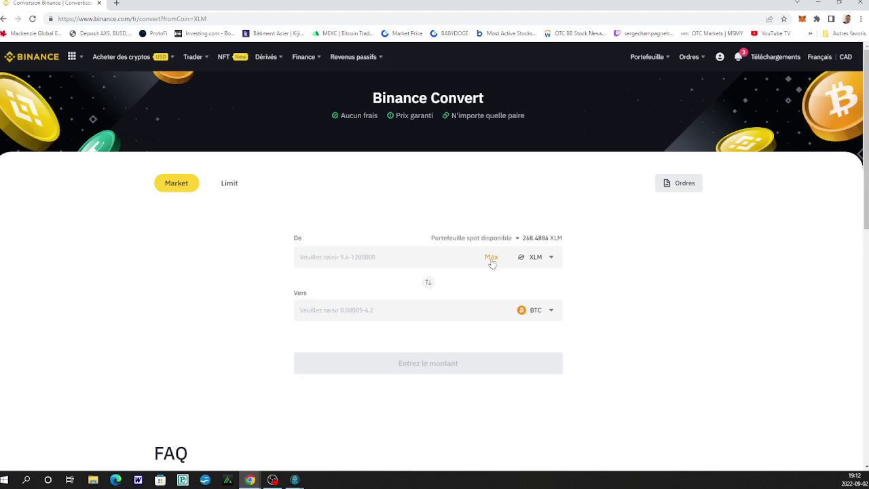
# Convert the full 268.4886 XLM balance into 27.955577 BUSD and confirm its Succès status
pyautogui.click(492, 262)
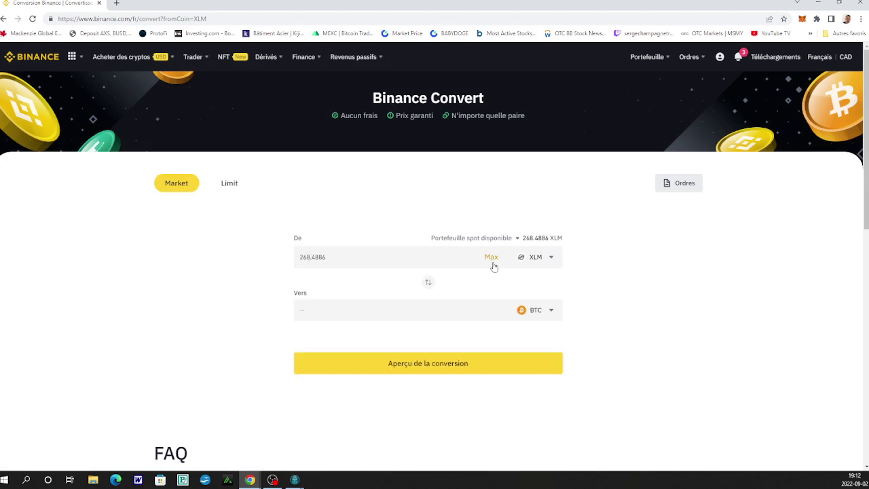
pyautogui.click(541, 312)
pyautogui.scroll(-1, 499, 330)
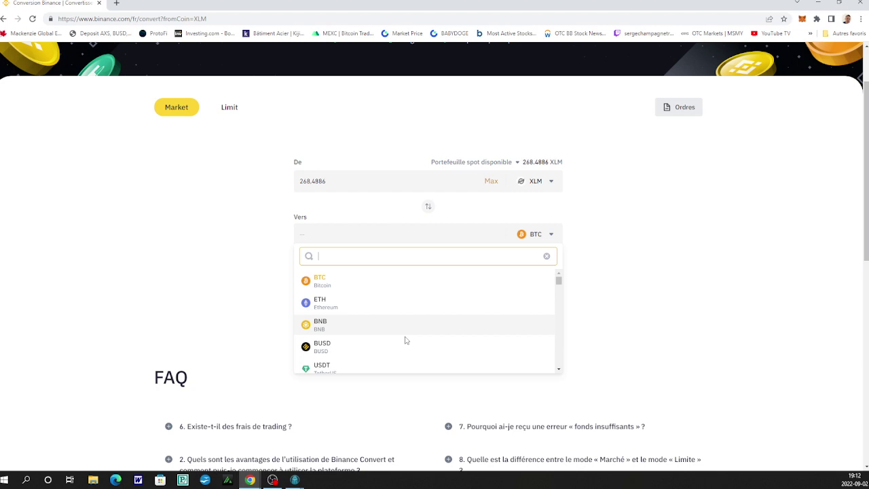
pyautogui.click(322, 347)
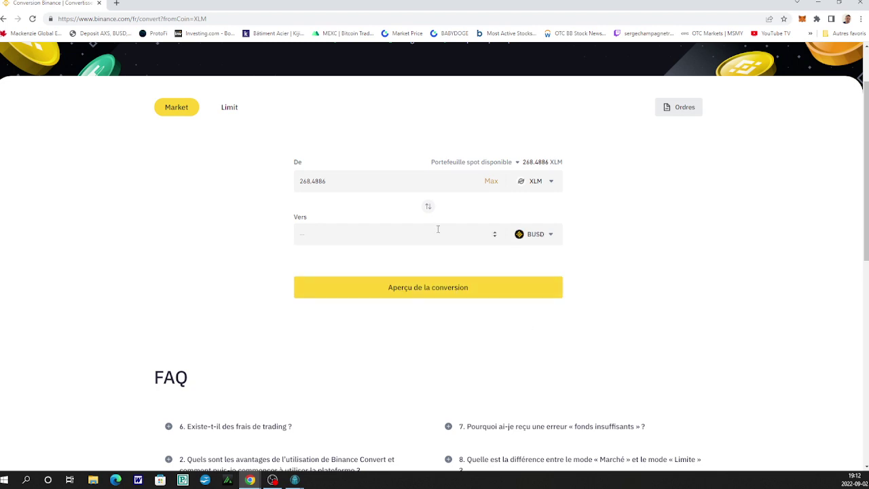
pyautogui.click(433, 287)
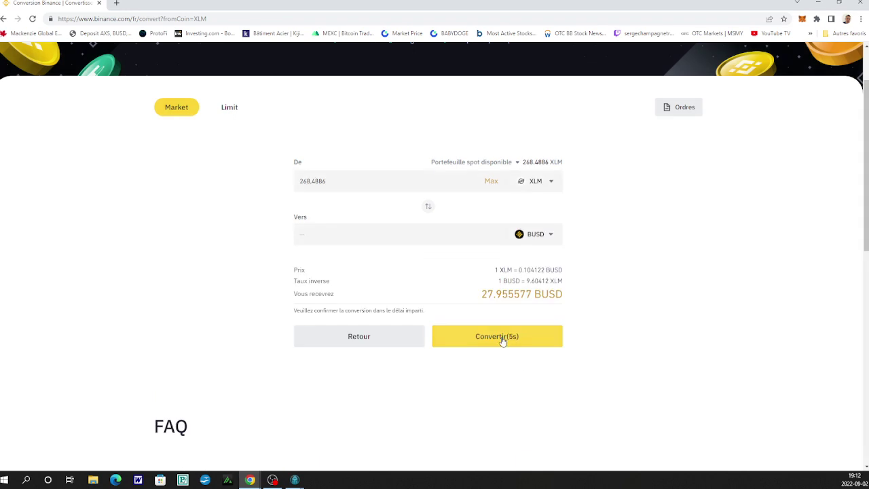
pyautogui.click(502, 339)
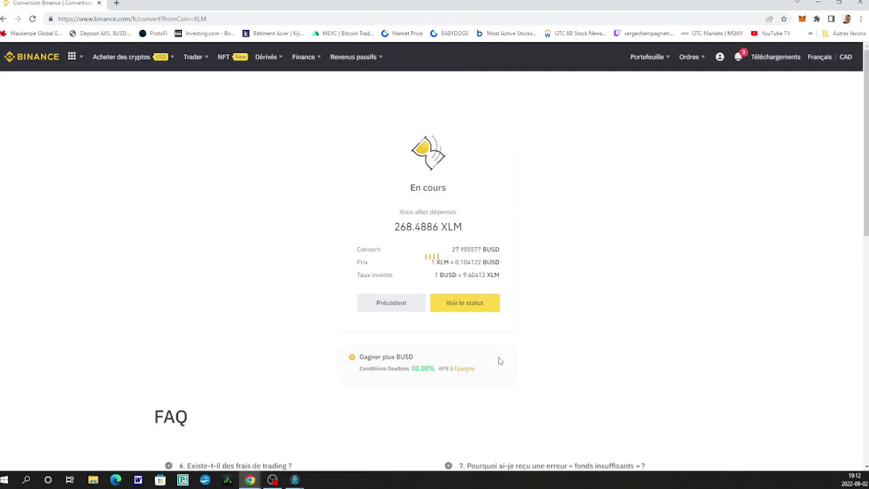
pyautogui.click(461, 305)
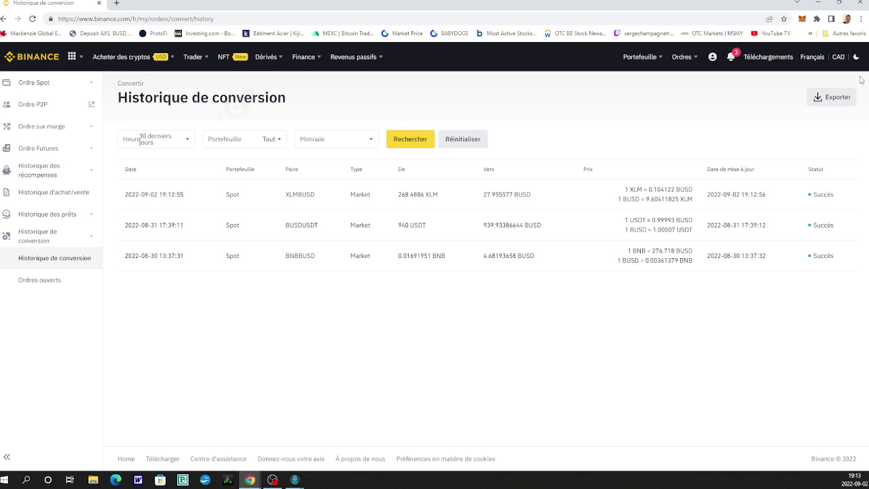
# Check the Binance spot wallet shows 972.57138002 BUSD and no XLM, then return to Quantower
pyautogui.moveTo(645, 64)
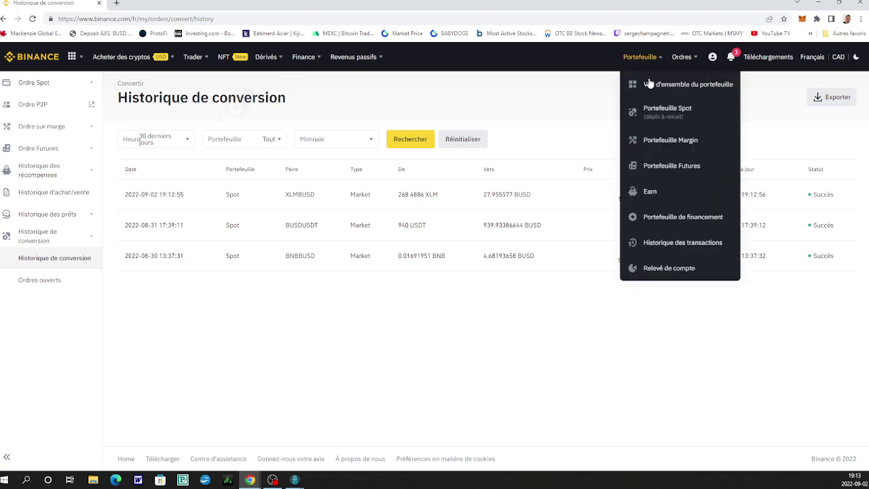
pyautogui.click(655, 116)
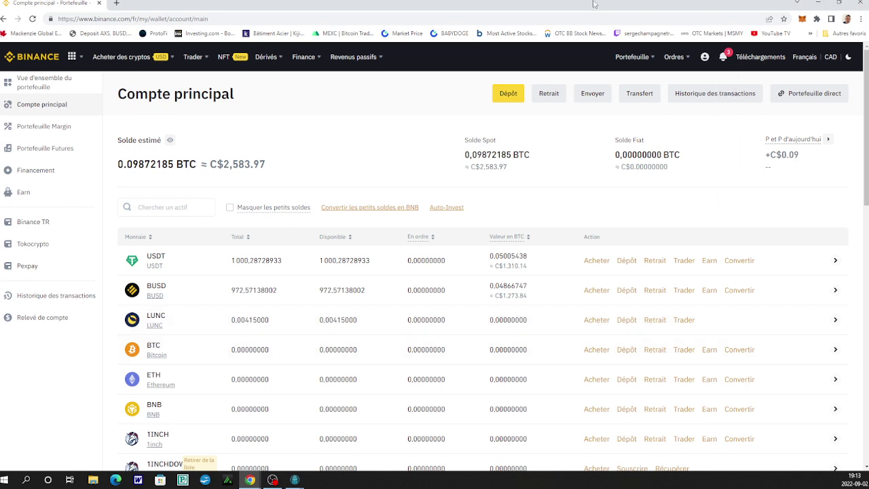
pyautogui.hotkey('alt', 'Tab')
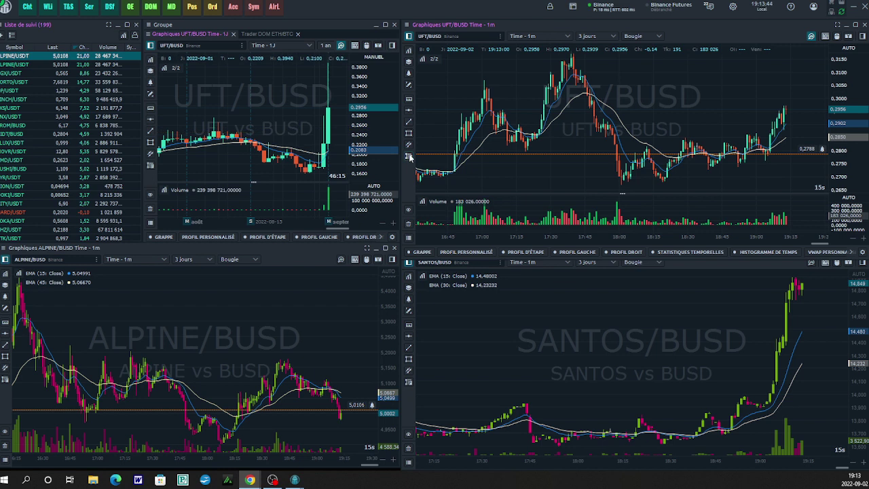
# Mark a 5.68% price-change measurement on the UFT/BUSD chart
pyautogui.click(408, 98)
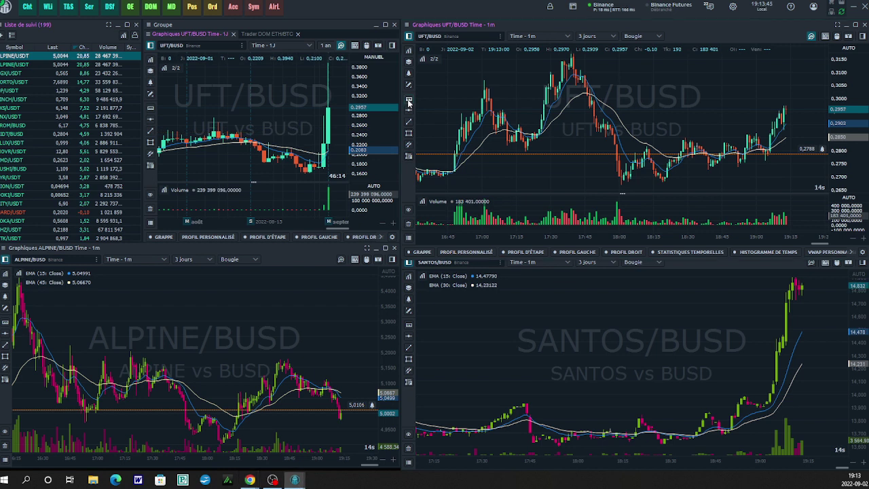
pyautogui.click(764, 138)
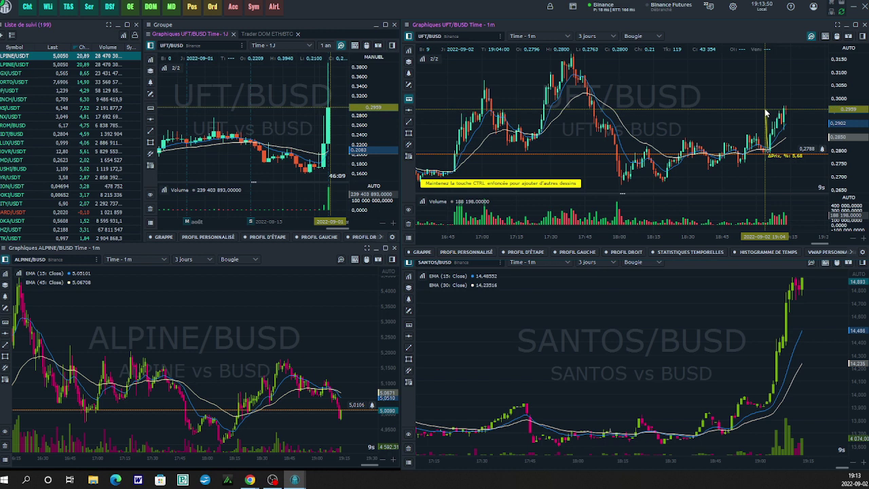
pyautogui.click(766, 112)
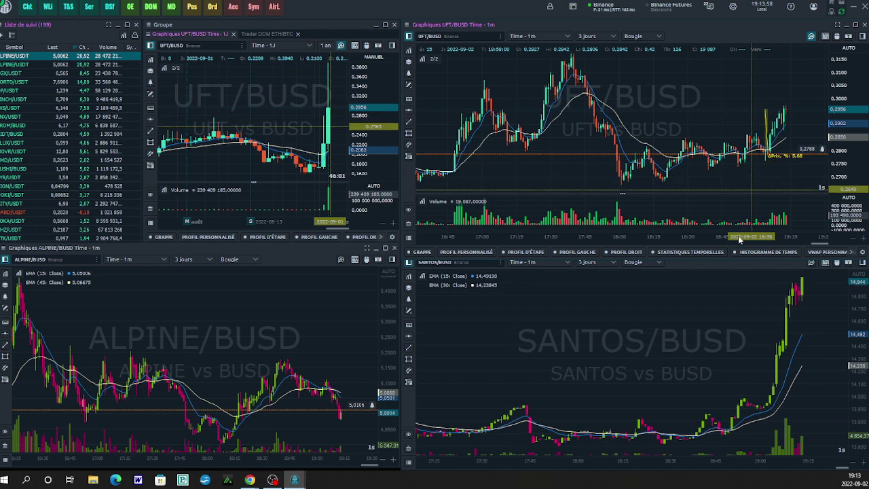
# Apply the Time - 1J (1 Month) daily preset to the SANTOS/BUSD chart
pyautogui.scroll(-5, 733, 393)
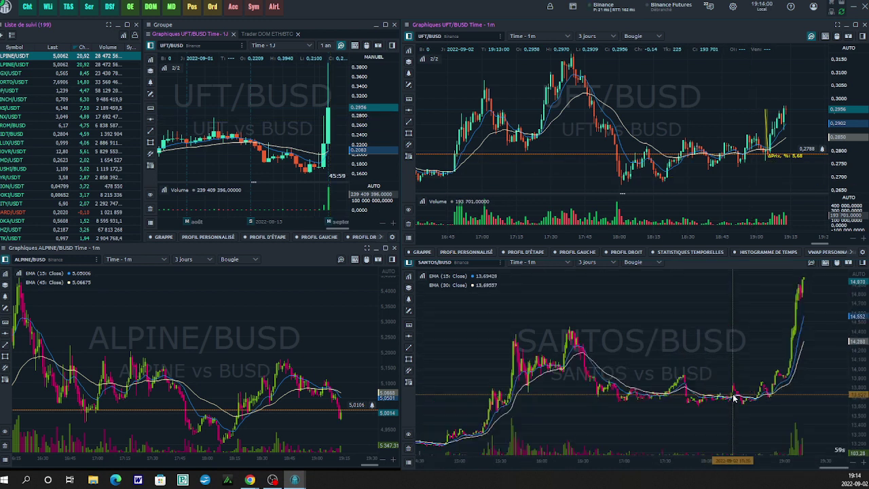
pyautogui.scroll(3, 732, 393)
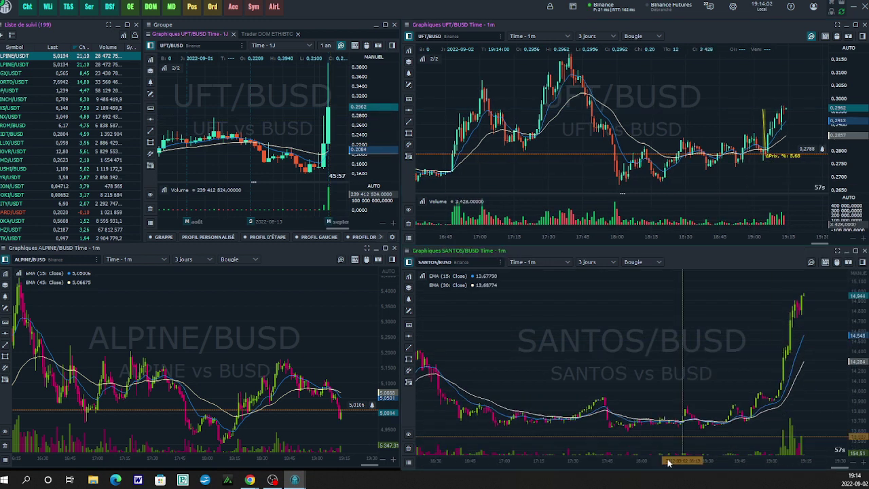
pyautogui.click(563, 262)
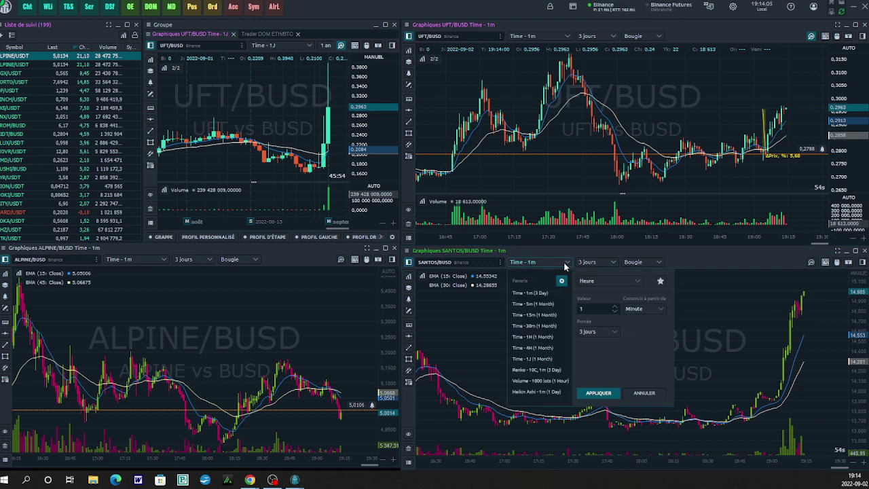
pyautogui.click(525, 360)
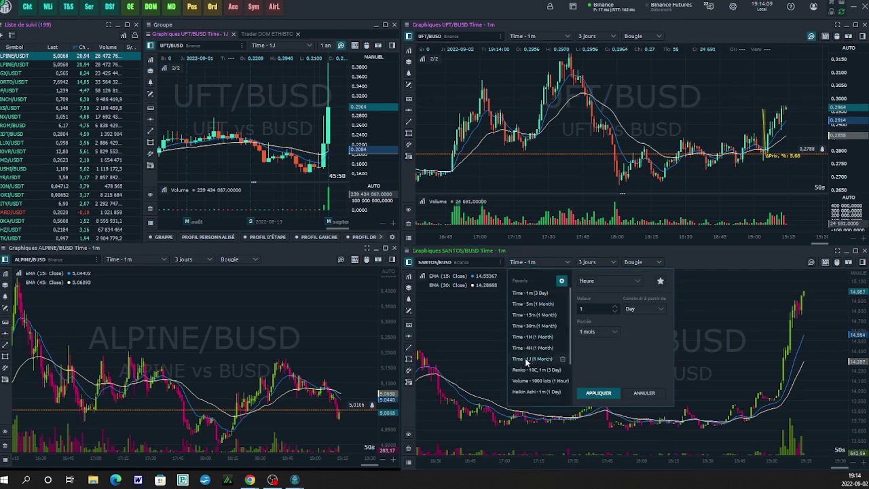
pyautogui.click(596, 394)
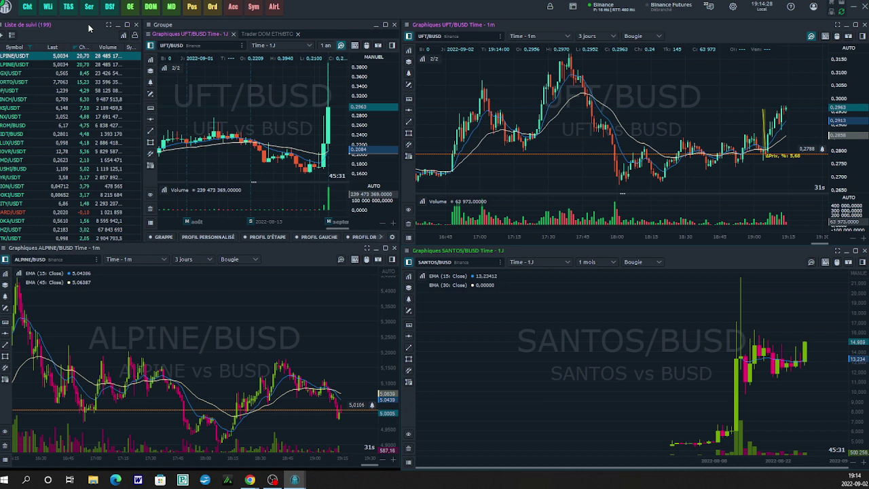
# Search 'santo' and switch the fourth chart to SANTOS/USDT (Binance)
pyautogui.click(463, 264)
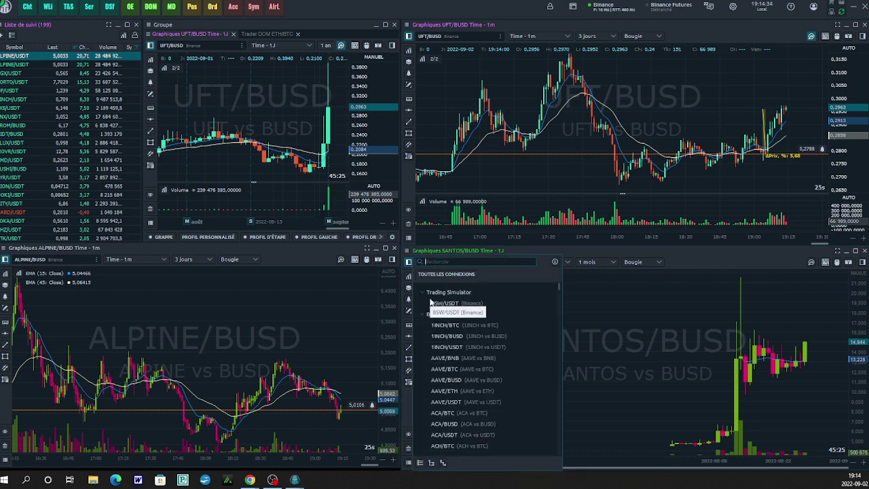
pyautogui.write('san')
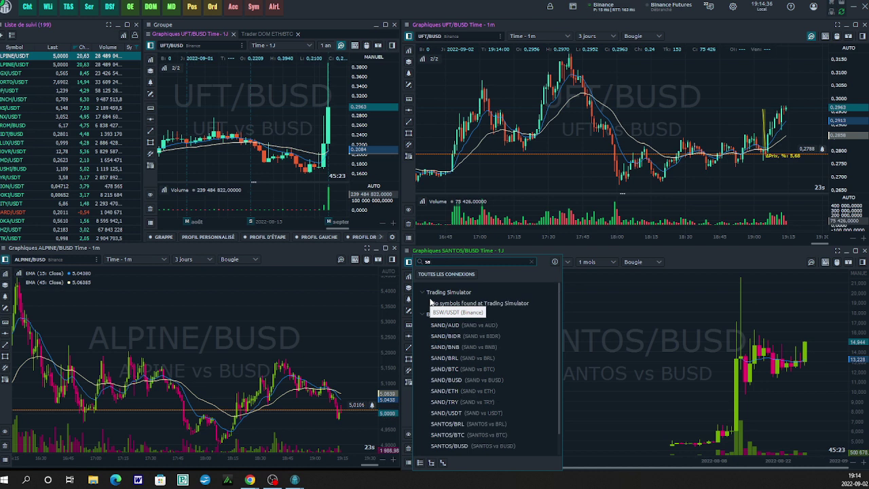
pyautogui.write('to')
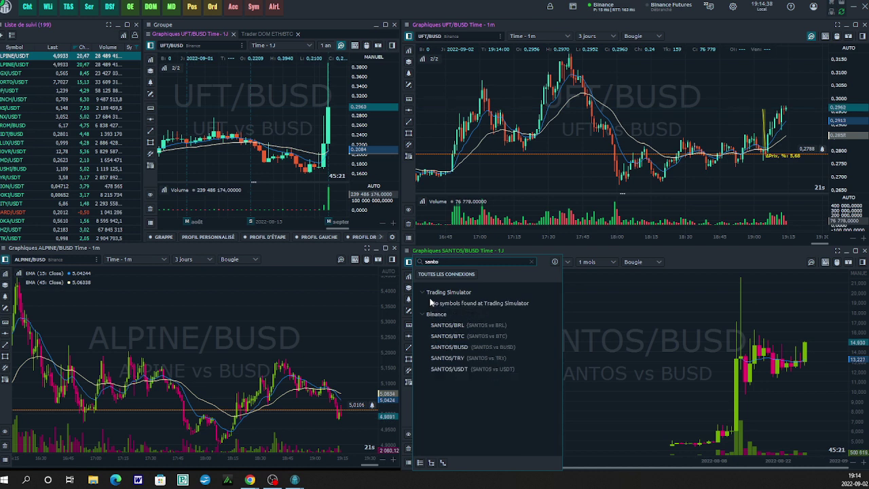
pyautogui.click(453, 371)
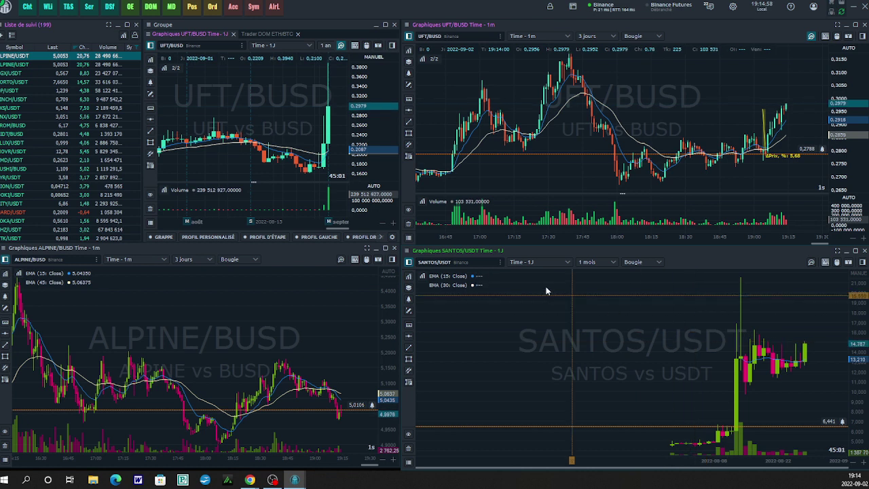
# Apply the Time - 5m (1 Month) preset to the SANTOS/USDT chart
pyautogui.click(551, 263)
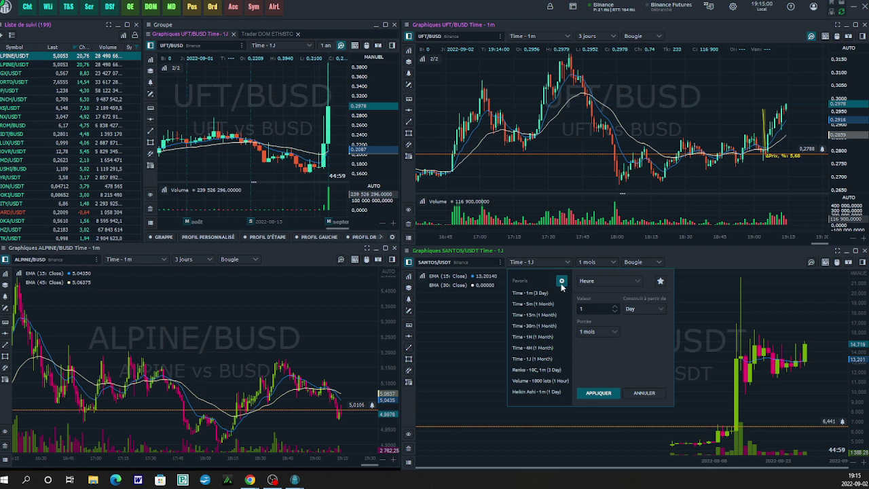
pyautogui.click(532, 304)
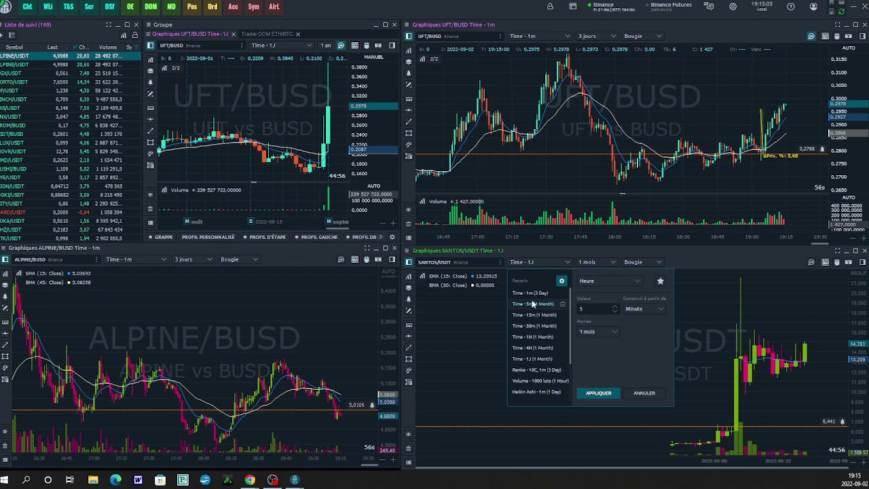
pyautogui.click(589, 393)
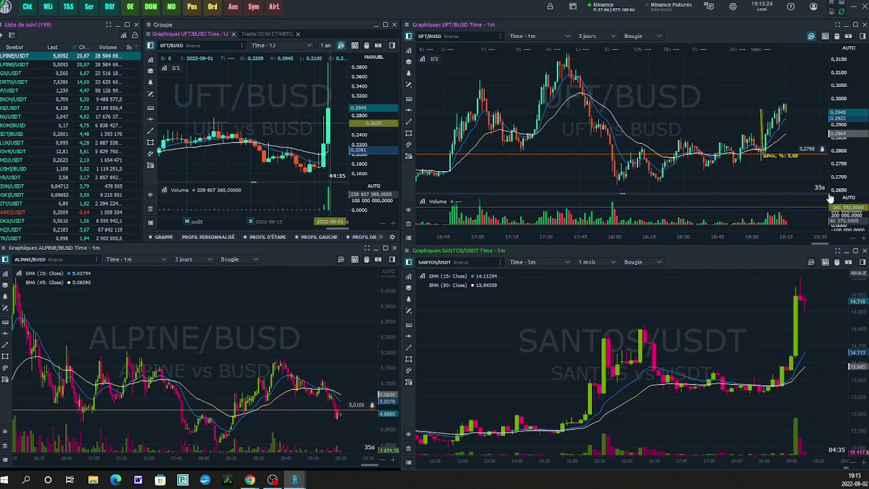
# Delete the yellow 5.68% price measurement from the UFT chart
pyautogui.click(761, 129)
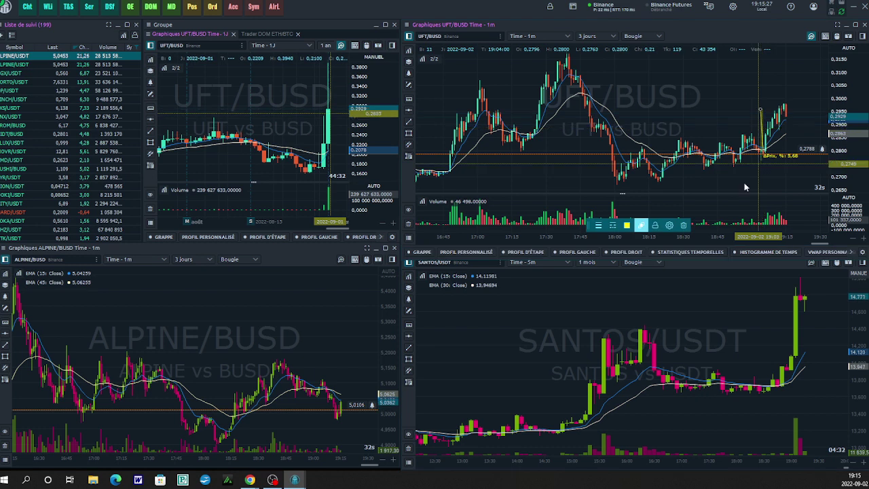
pyautogui.click(682, 225)
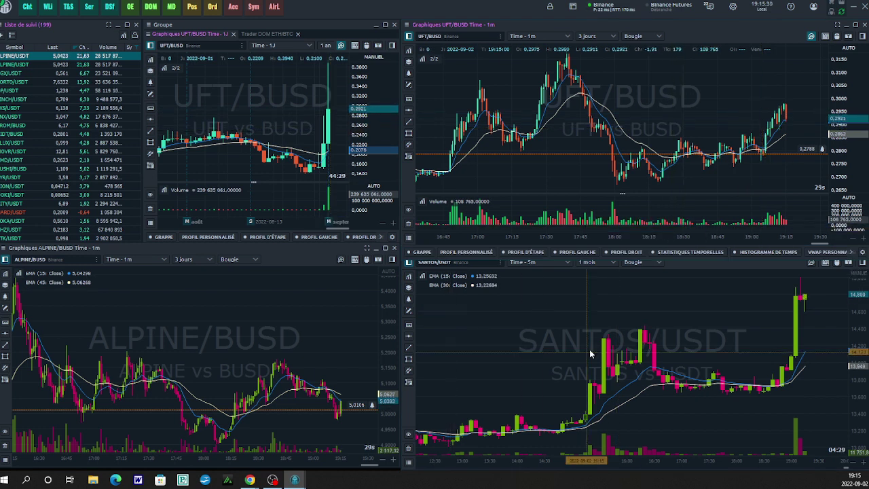
pyautogui.scroll(3, 668, 198)
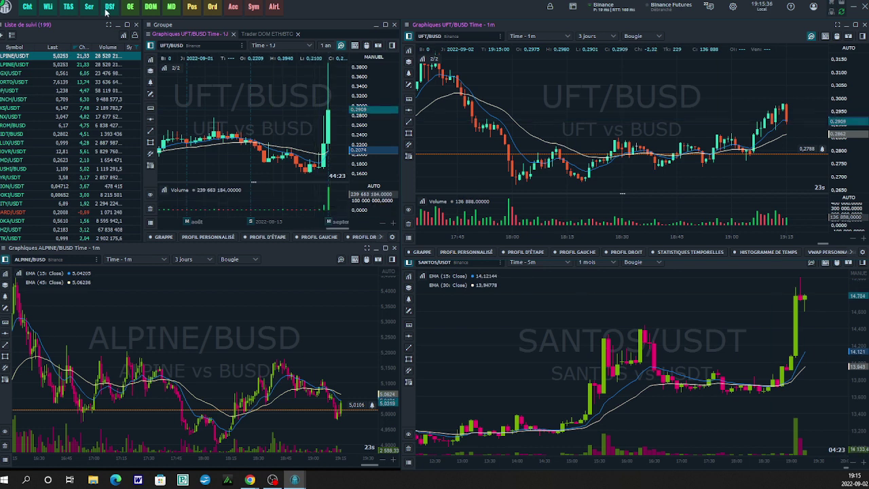
# Sort the watchlist by Last price, load BTC/USDT into the linked charts, and minimize Quantower
pyautogui.click(58, 49)
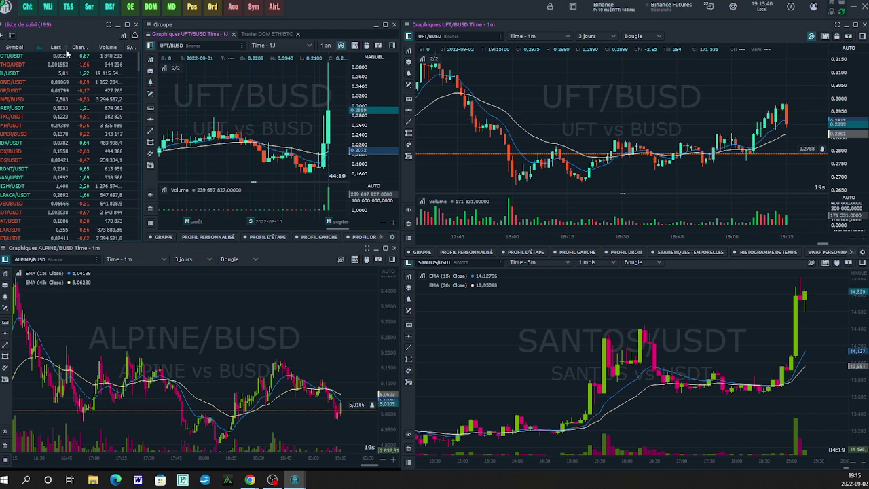
pyautogui.click(59, 48)
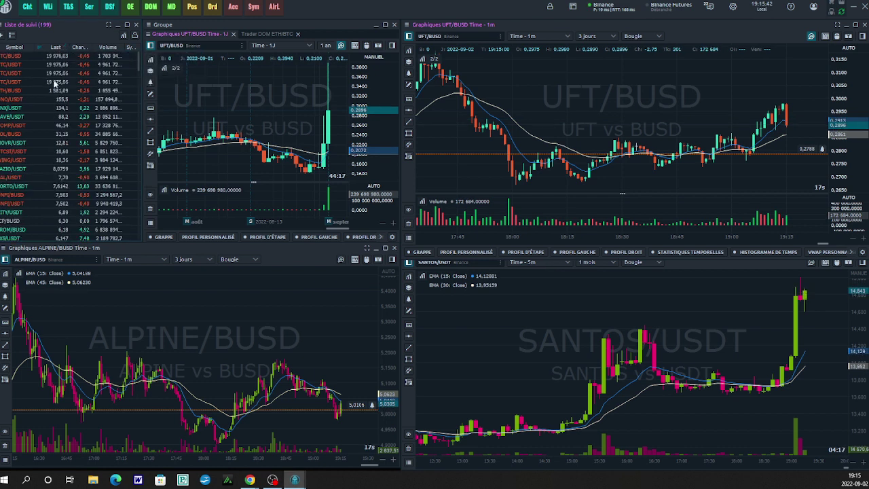
pyautogui.click(54, 58)
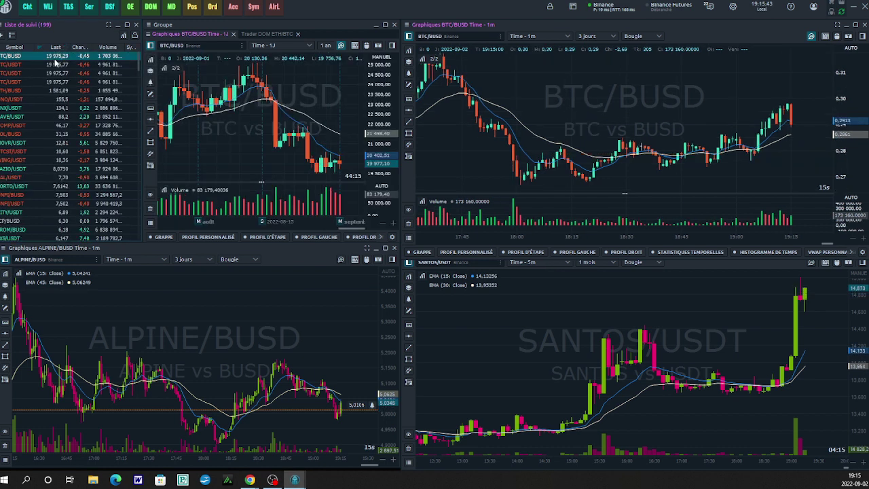
pyautogui.click(56, 65)
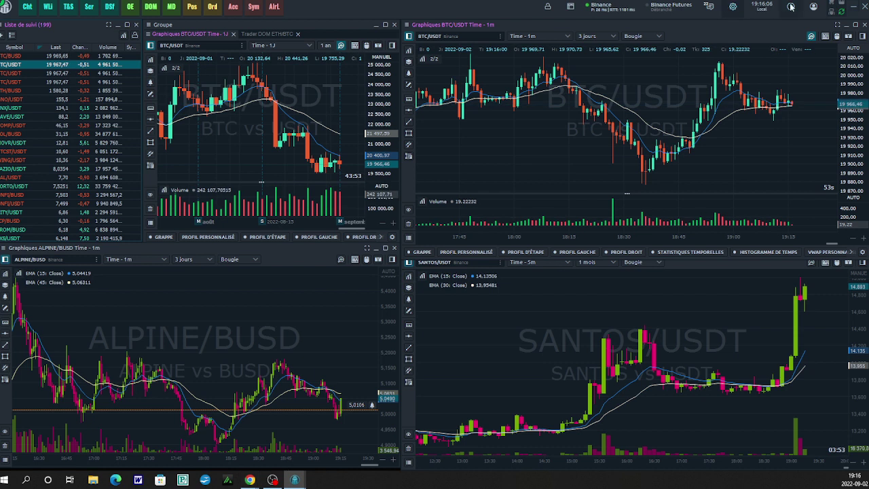
pyautogui.click(832, 8)
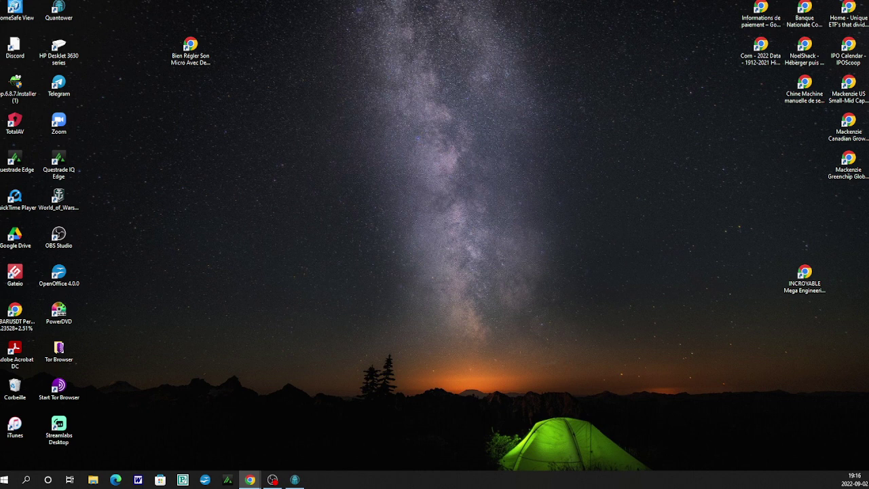
# Open Gate.io's Compte classique > Compte comptant page showing LUFFY and USD worth 0.08 EUR
pyautogui.press('super+d')
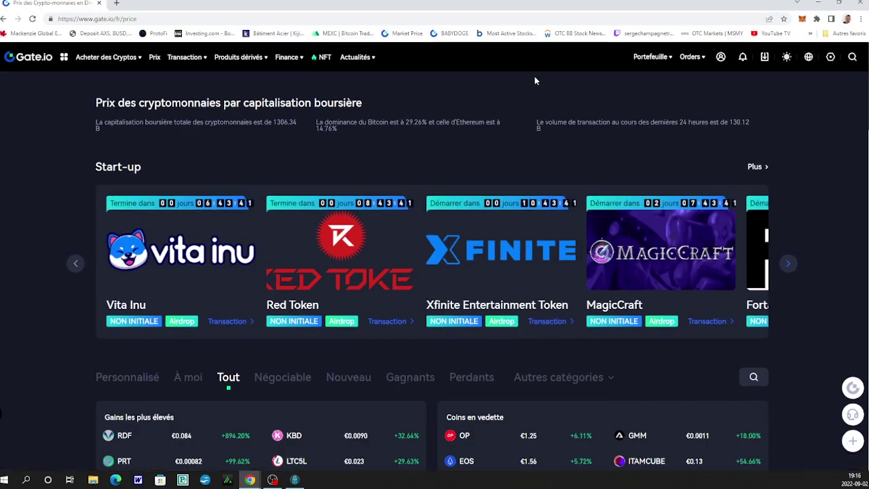
pyautogui.scroll(-2, 220, 292)
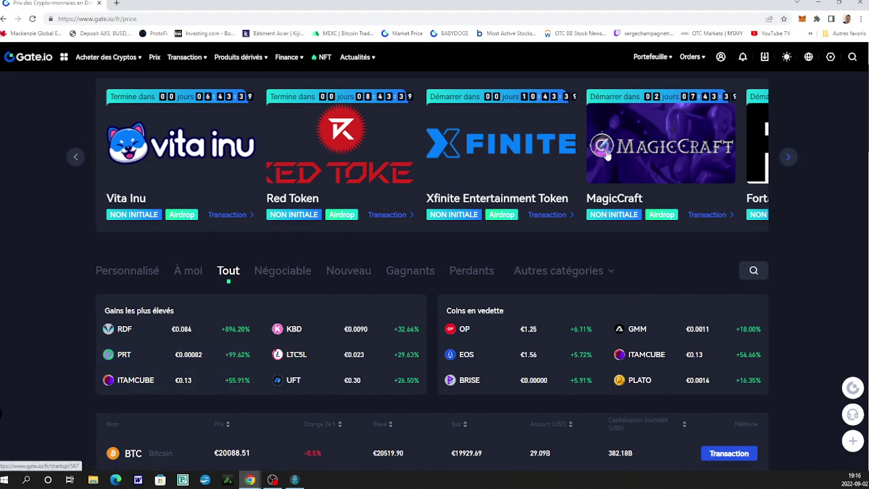
pyautogui.moveTo(659, 59)
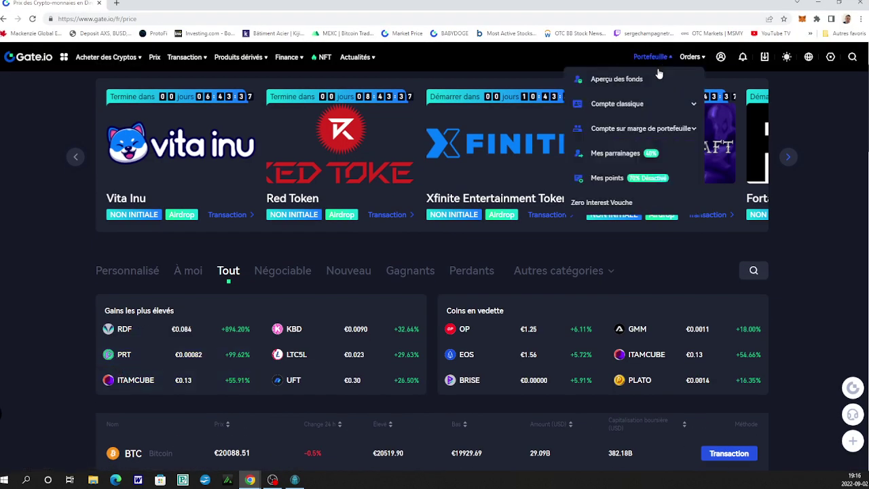
pyautogui.click(638, 104)
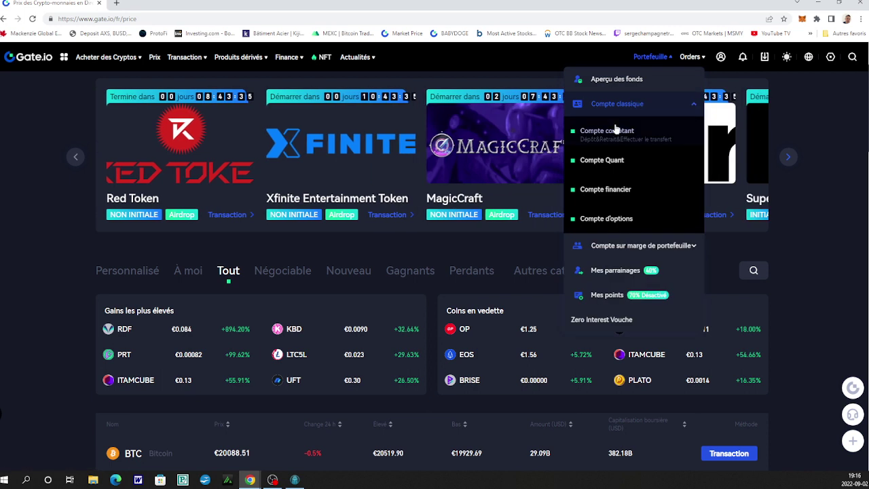
pyautogui.click(619, 134)
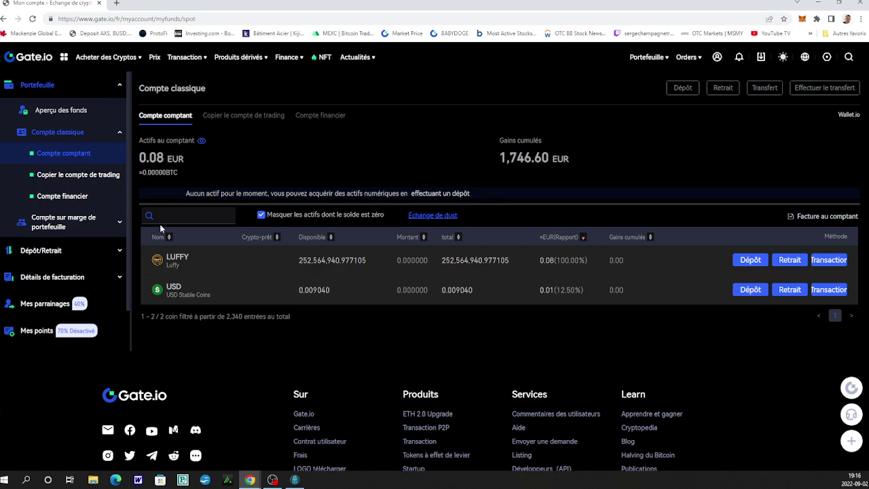
# Open the 'Échange de dust' page listing 0.000048 XLM convertible to GT
pyautogui.click(429, 217)
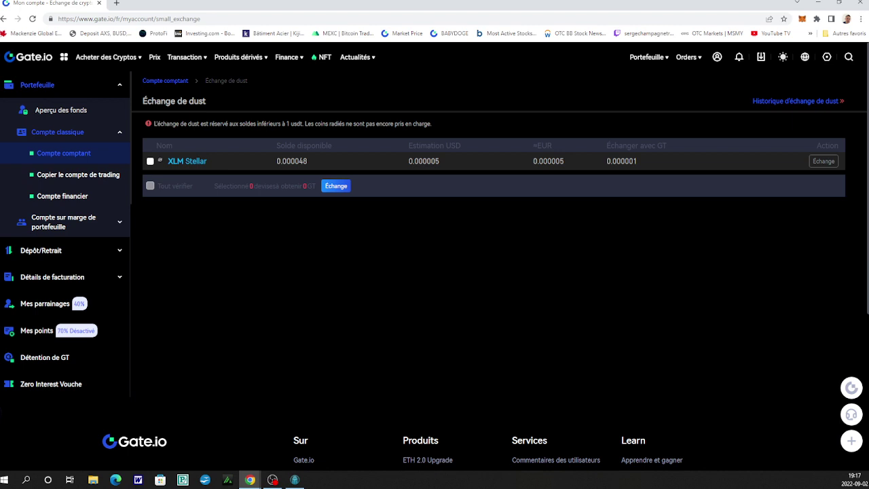
# Bring Quantower back from the taskbar with its BTC/USDT, ALPINE/BUSD and SANTOS/USDT charts
pyautogui.click(295, 479)
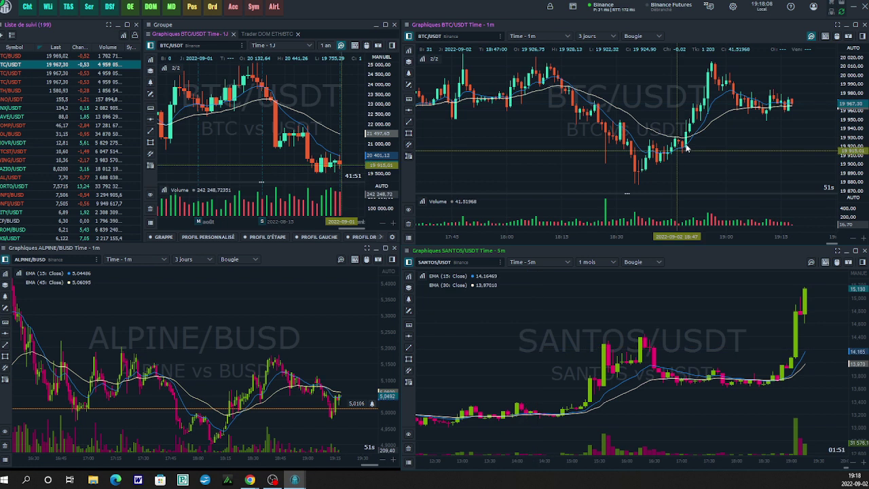
# Sort the watchlist by daily change, load ALPINE/USDT into the linked charts, and minimize Chrome
pyautogui.click(80, 47)
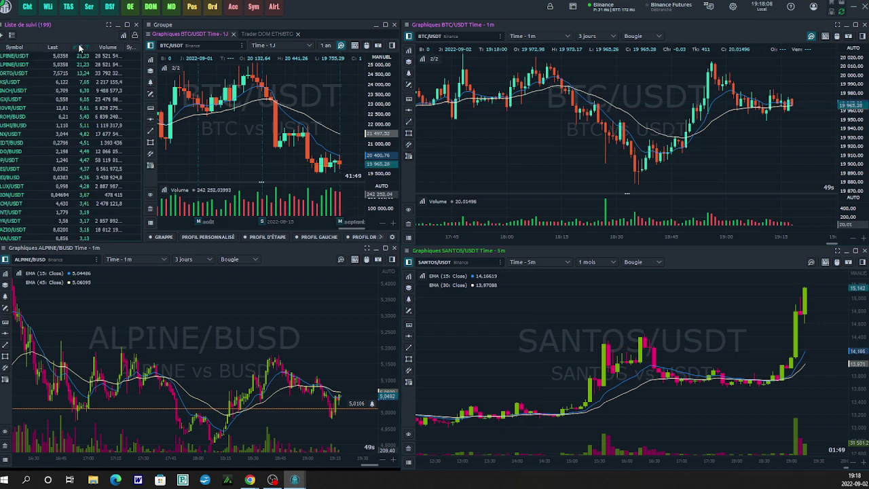
pyautogui.click(21, 57)
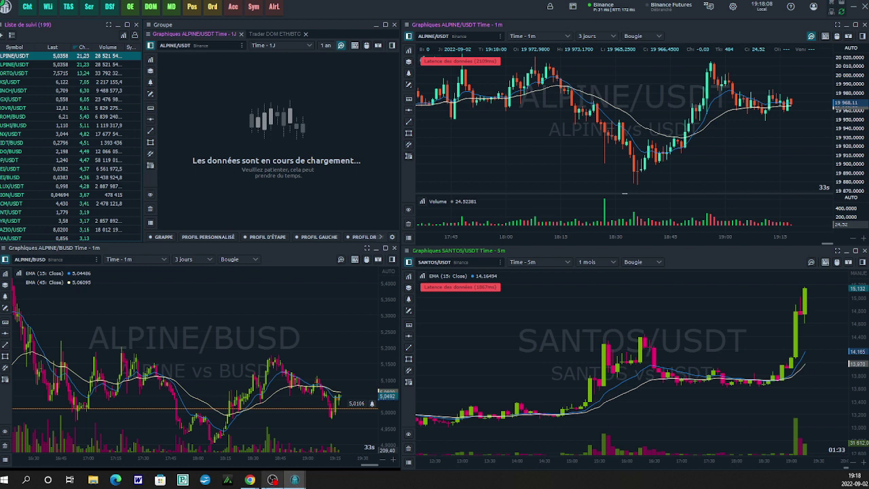
pyautogui.moveTo(251, 480)
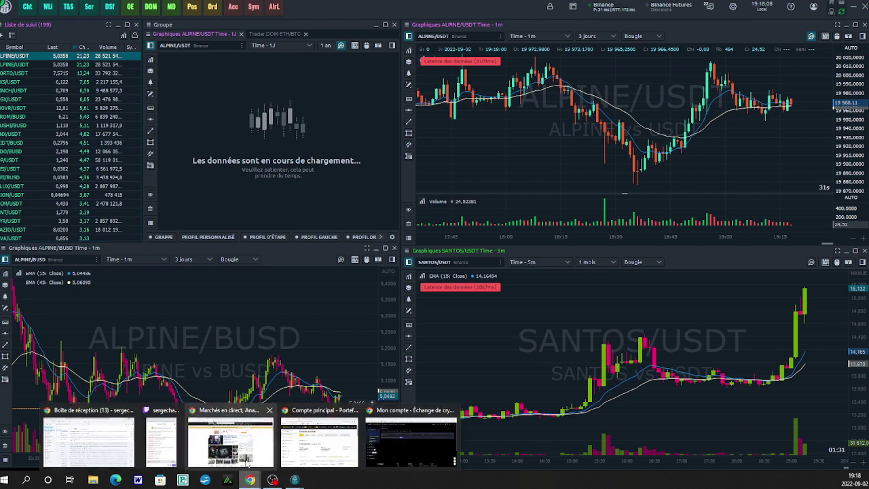
pyautogui.click(410, 442)
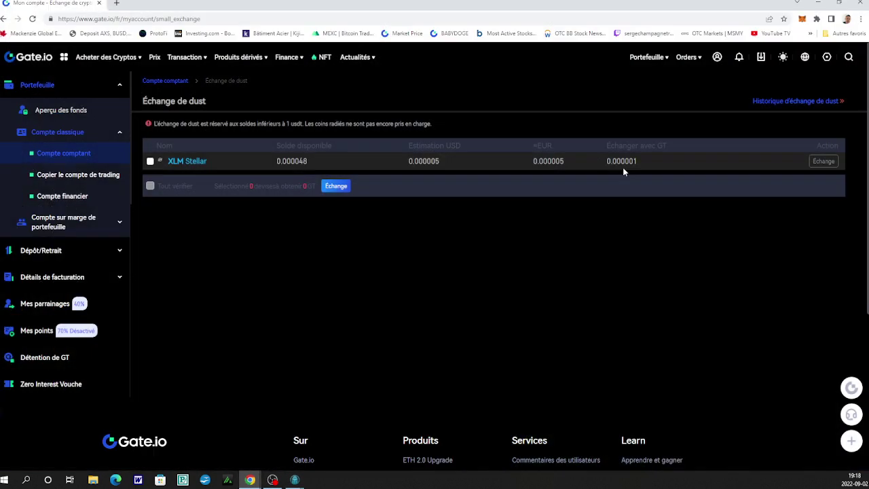
pyautogui.click(851, 3)
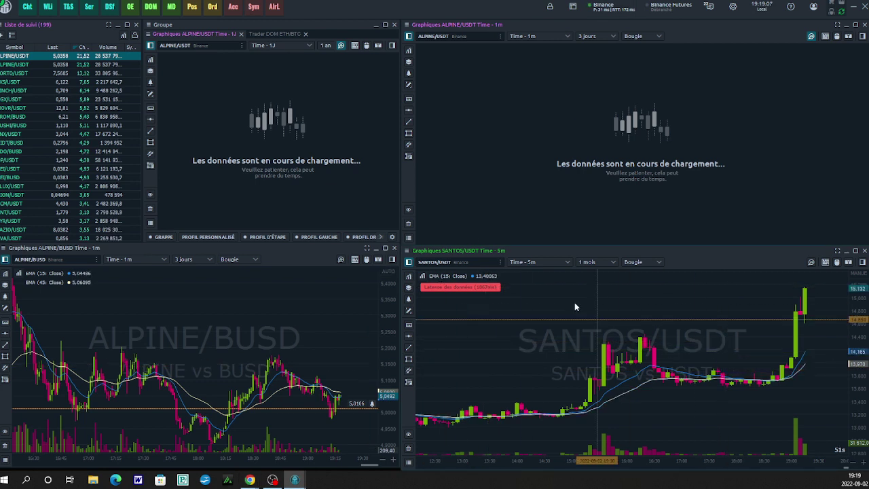
# Check the SANTOS timeframe settings without changes, then bring up the 1.126.11 update notice
pyautogui.click(543, 262)
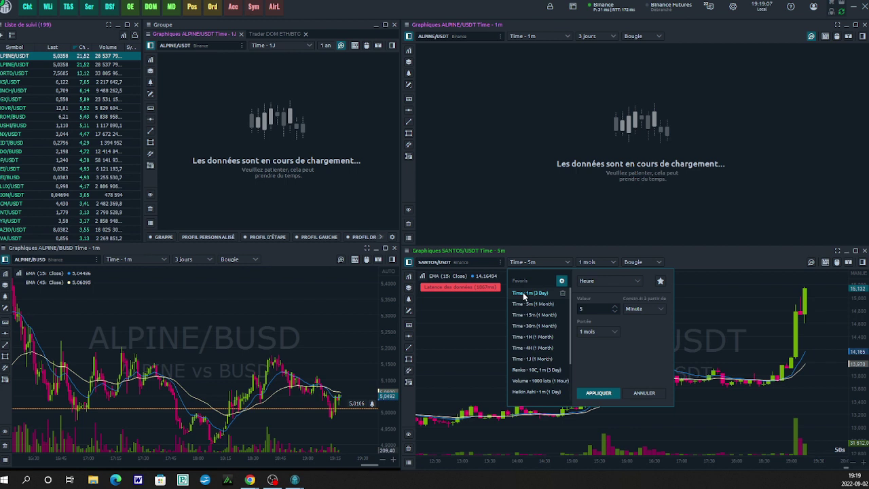
pyautogui.click(695, 196)
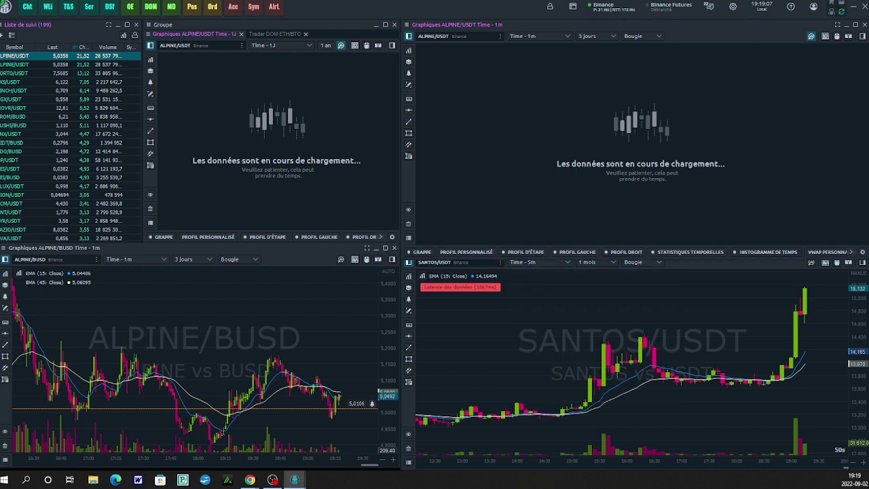
pyautogui.click(250, 479)
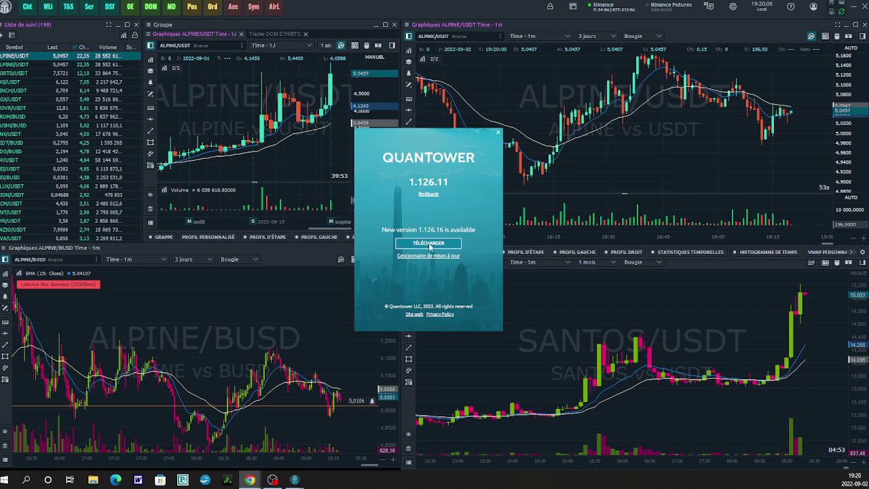
# Download the Quantower 1.126.16 update and wait for extraction to begin
pyautogui.click(428, 246)
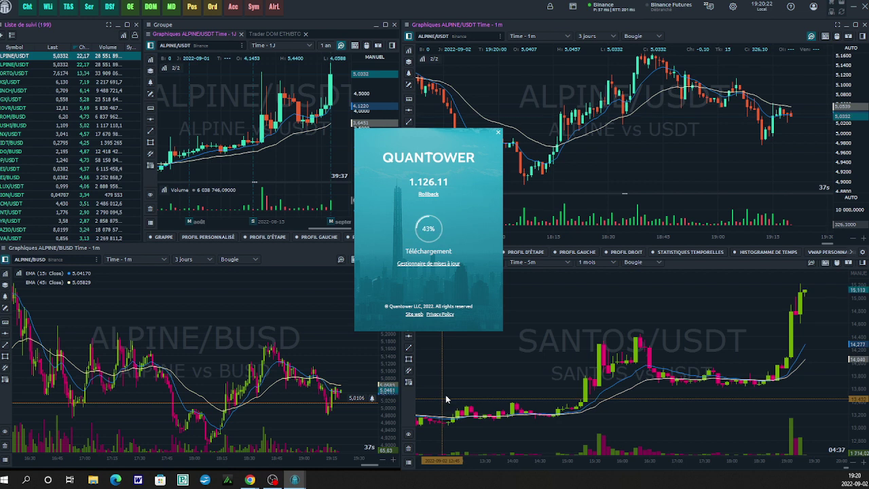
pyautogui.click(250, 480)
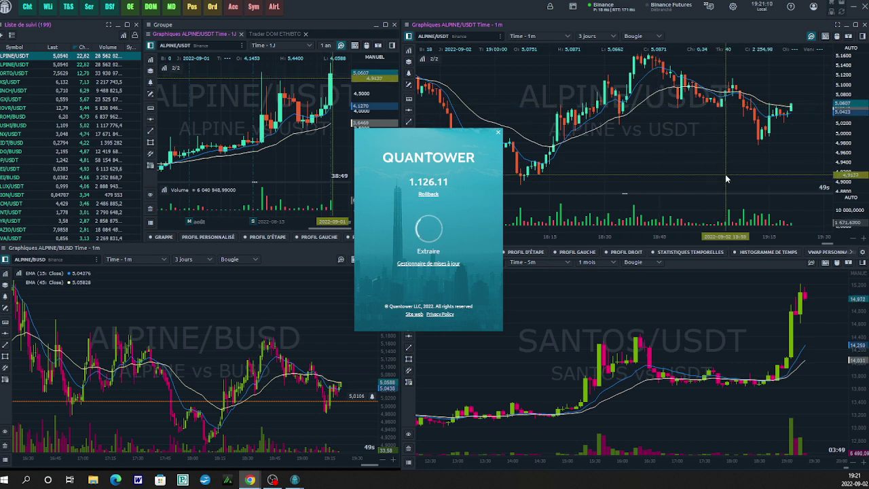
pyautogui.scroll(-4, 725, 176)
pyautogui.scroll(-3, 726, 179)
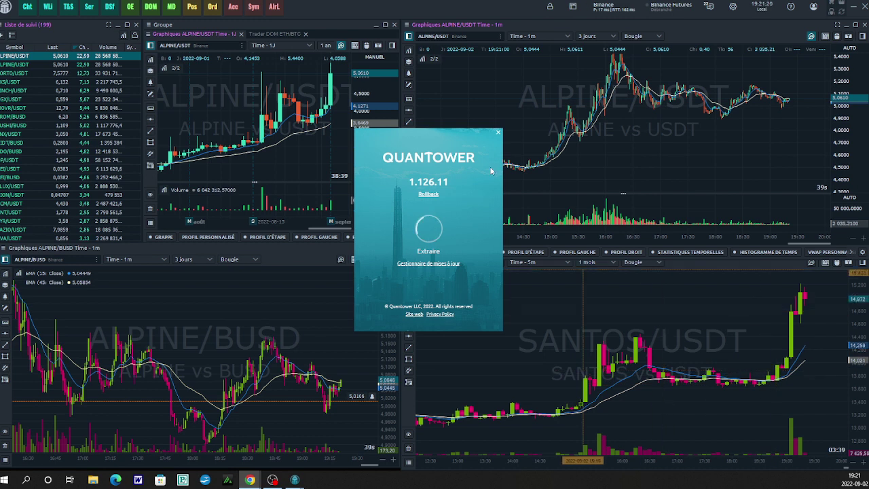
# Move the update window aside and set SANTOS to 1-minute candles over 3 days
pyautogui.moveTo(460, 134); pyautogui.dragTo(242, 95)
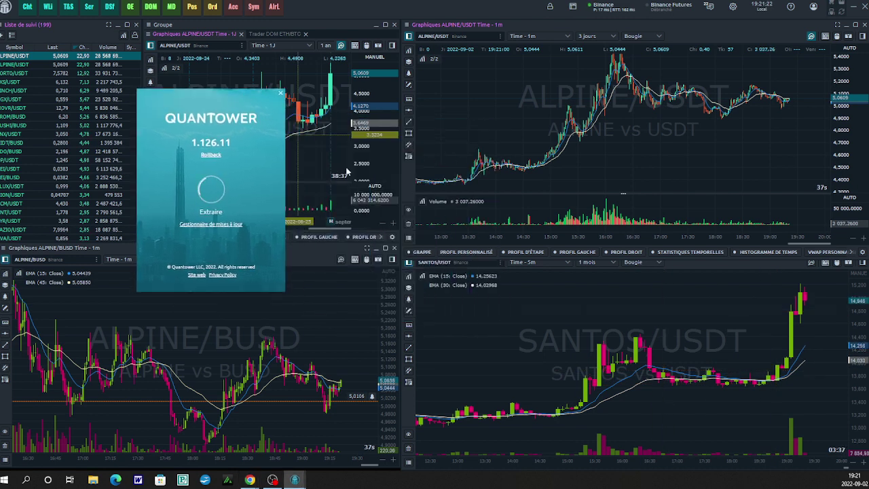
pyautogui.click(532, 265)
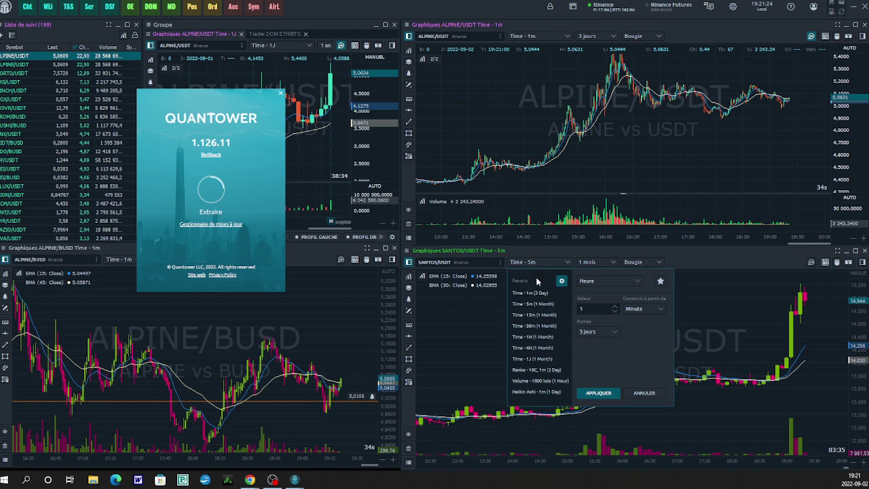
pyautogui.click(608, 392)
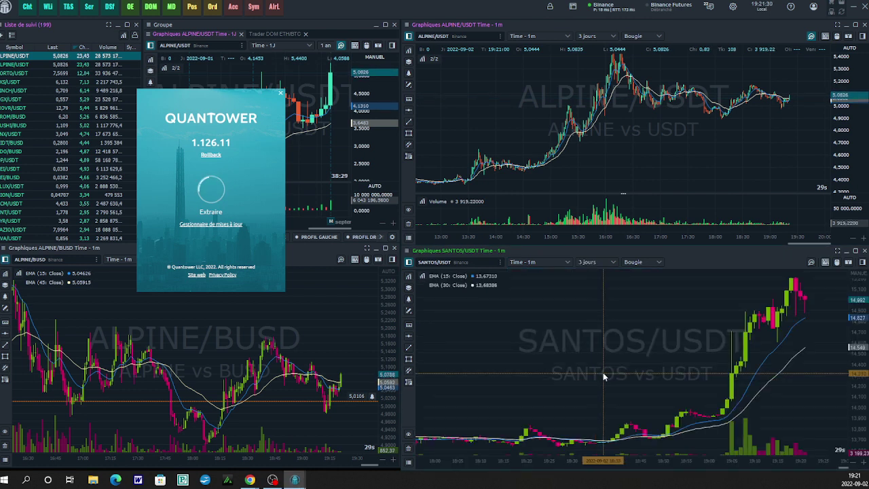
# Zoom out the SANTOS chart and compress its price scale vertically
pyautogui.scroll(-1, 785, 385)
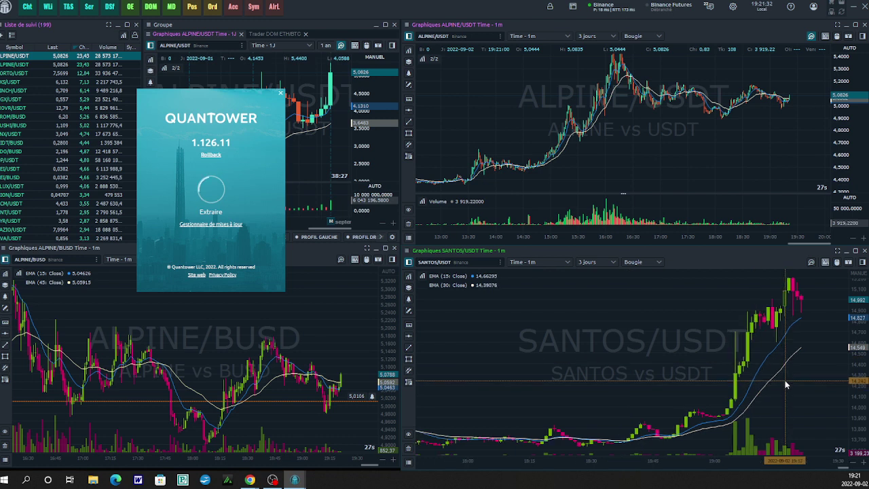
pyautogui.scroll(-1, 786, 383)
pyautogui.scroll(-1, 786, 376)
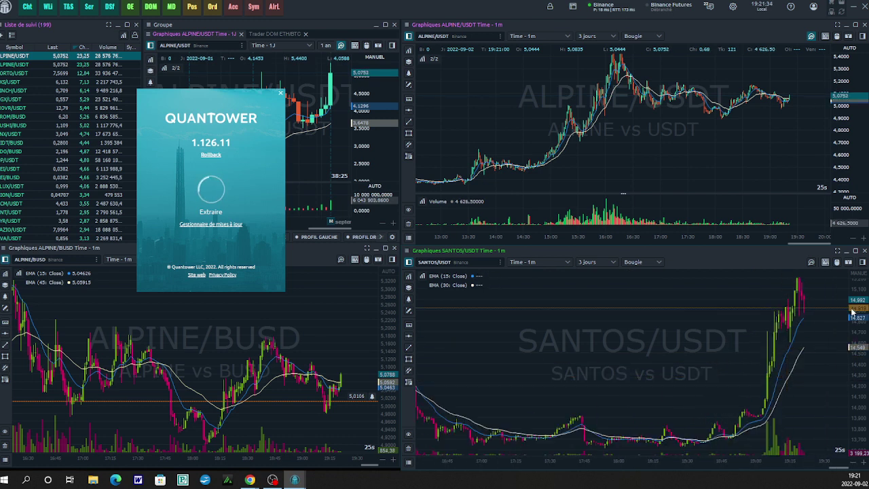
pyautogui.moveTo(853, 311); pyautogui.dragTo(853, 346)
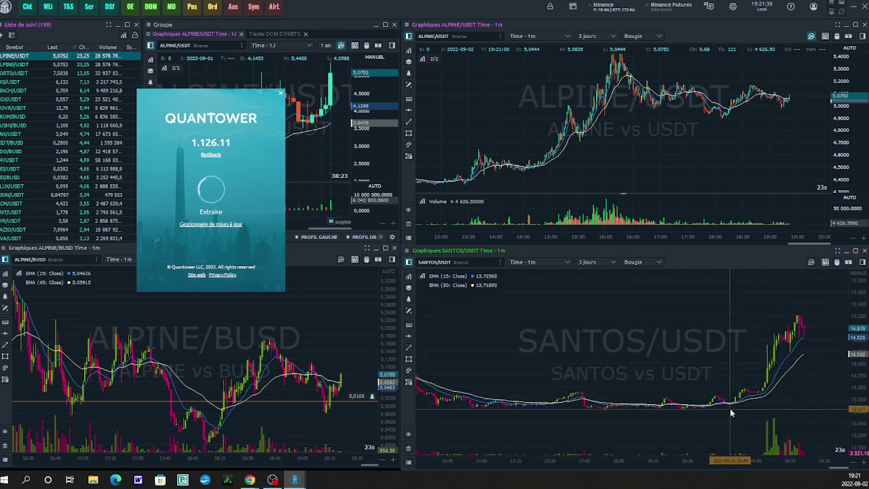
pyautogui.scroll(-2, 732, 405)
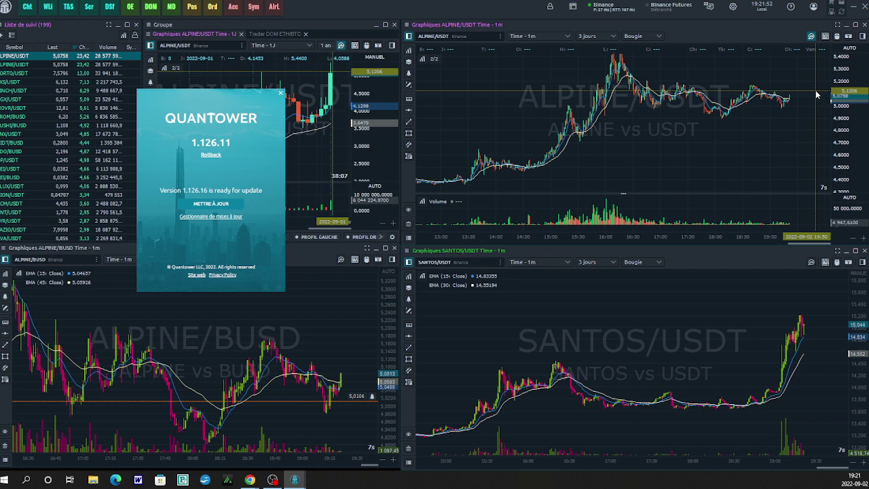
pyautogui.click(409, 328)
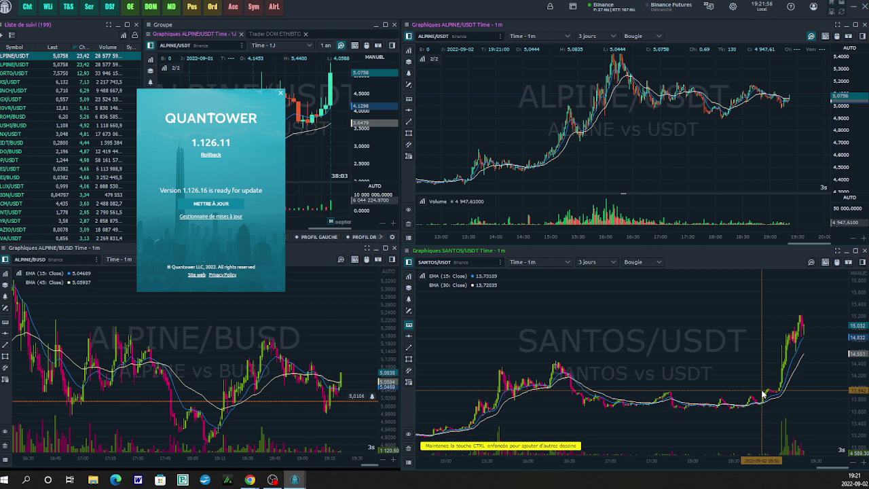
pyautogui.click(758, 392)
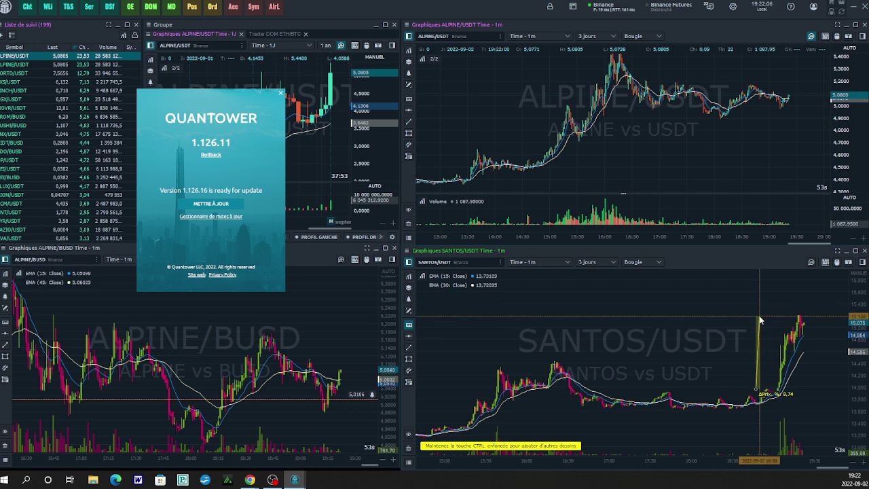
pyautogui.click(760, 321)
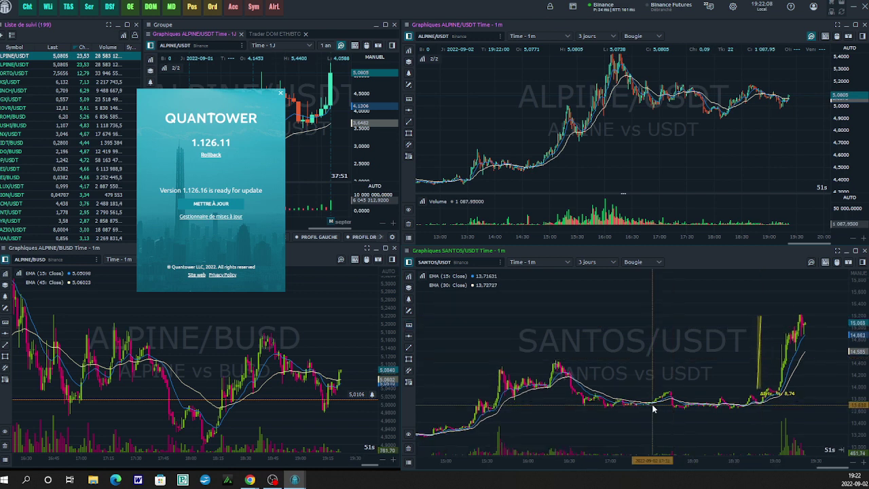
pyautogui.click(758, 400)
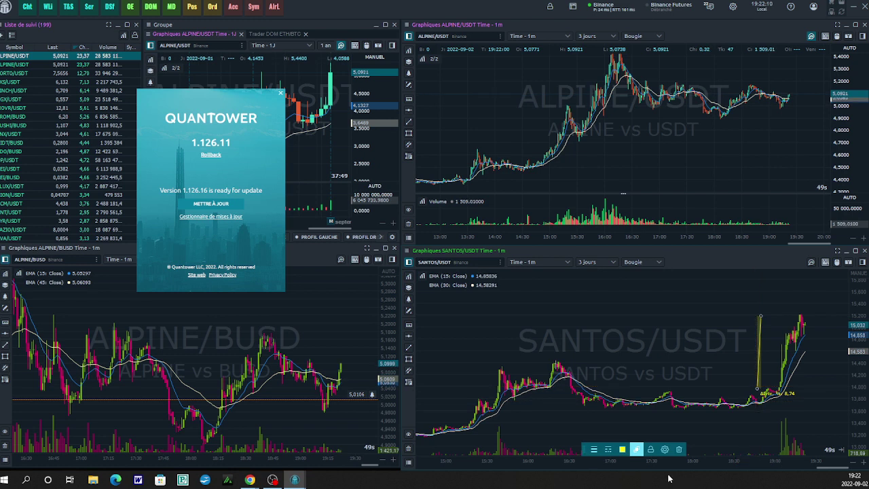
pyautogui.click(678, 449)
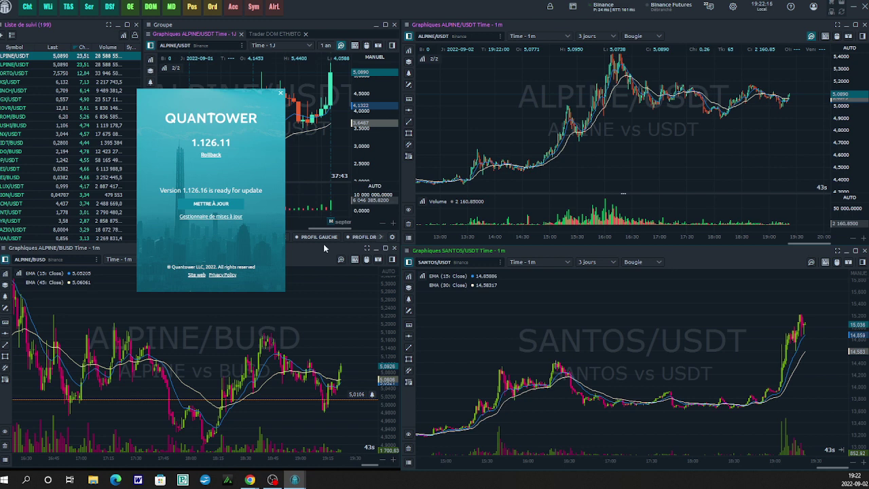
# Install the 1.126.16 update and confirm restarting Quantower
pyautogui.click(212, 204)
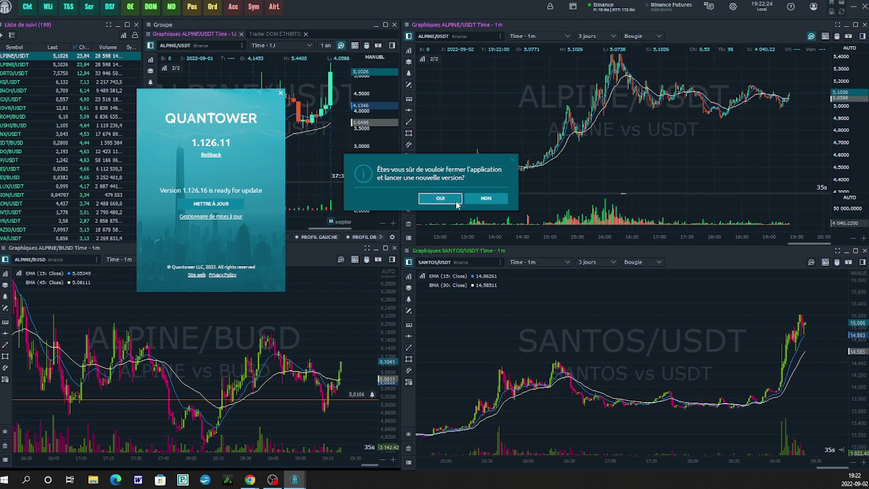
pyautogui.press('Return')
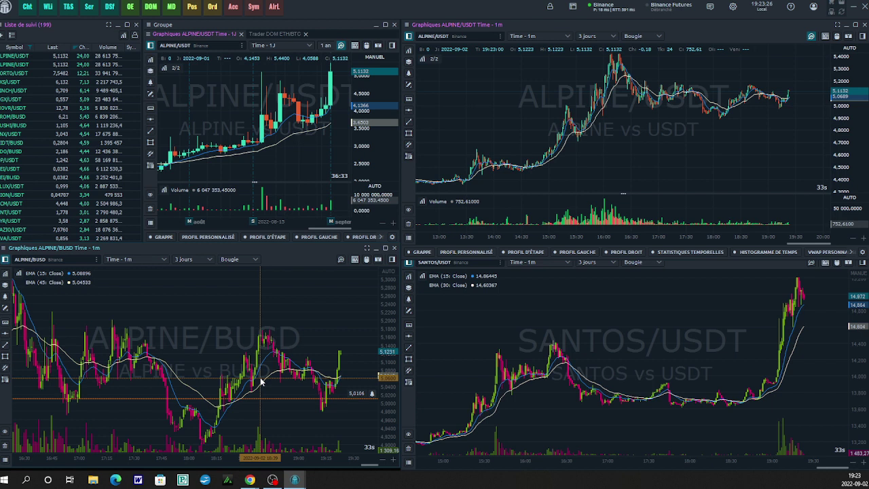
pyautogui.scroll(3, 693, 162)
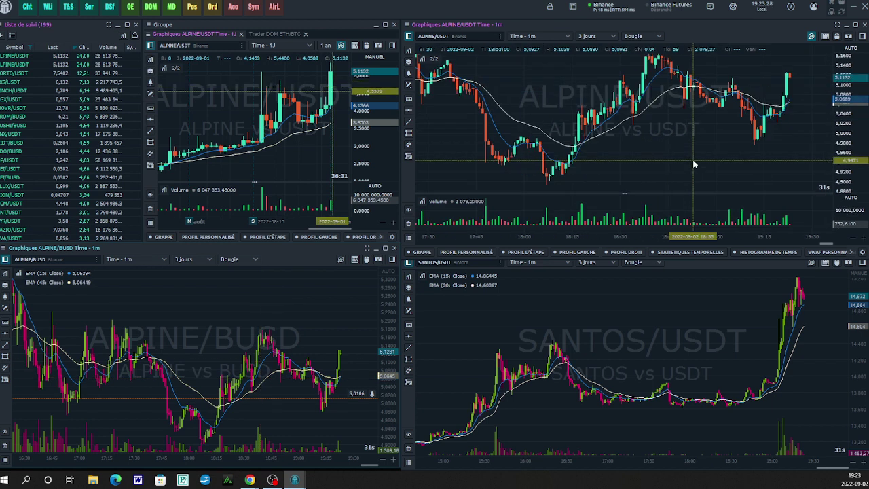
pyautogui.scroll(-5, 692, 161)
pyautogui.scroll(3, 693, 162)
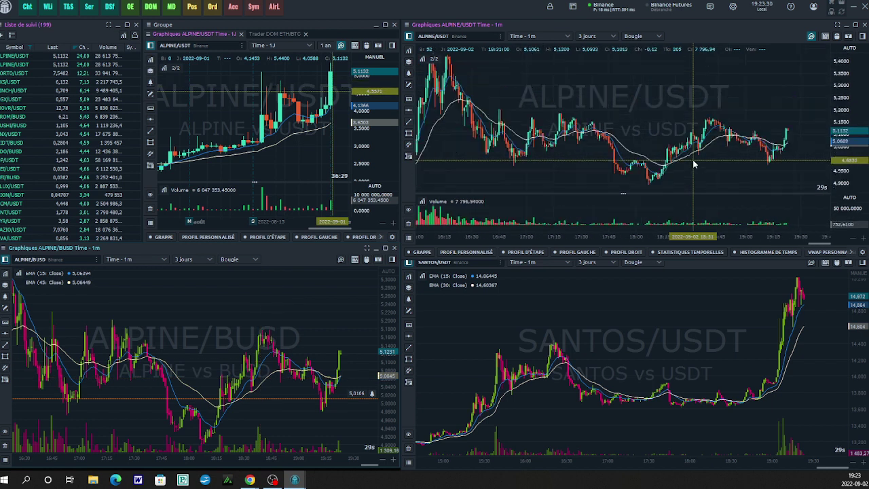
pyautogui.scroll(-2, 692, 160)
pyautogui.scroll(2, 693, 160)
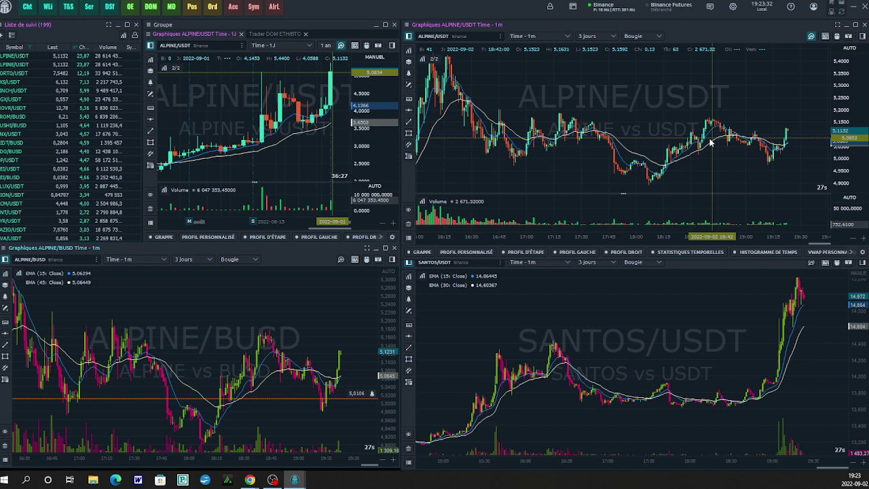